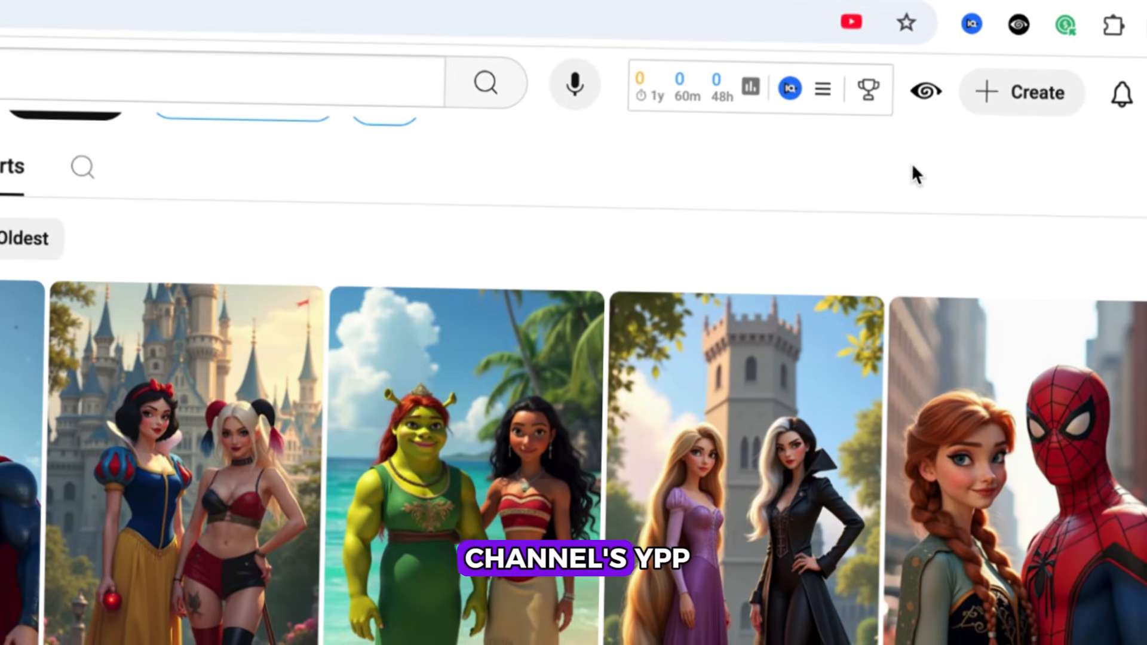
Check the open YouTube channel's monetization status with the YouTube Monetization Checker extension
left_click(1064, 28)
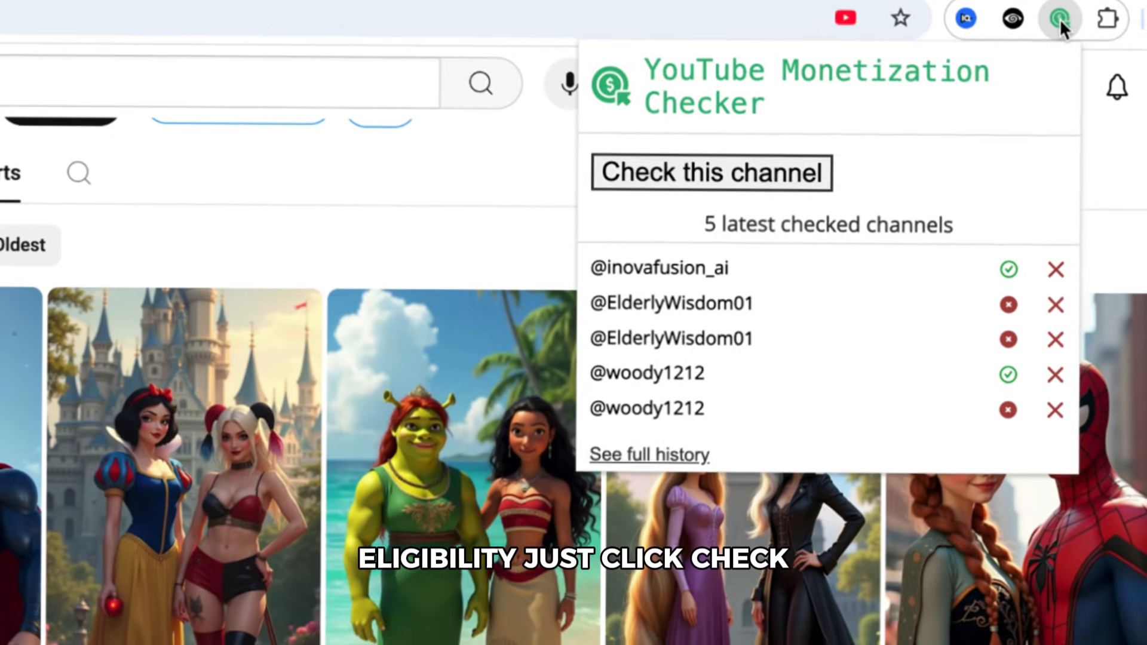
left_click(777, 160)
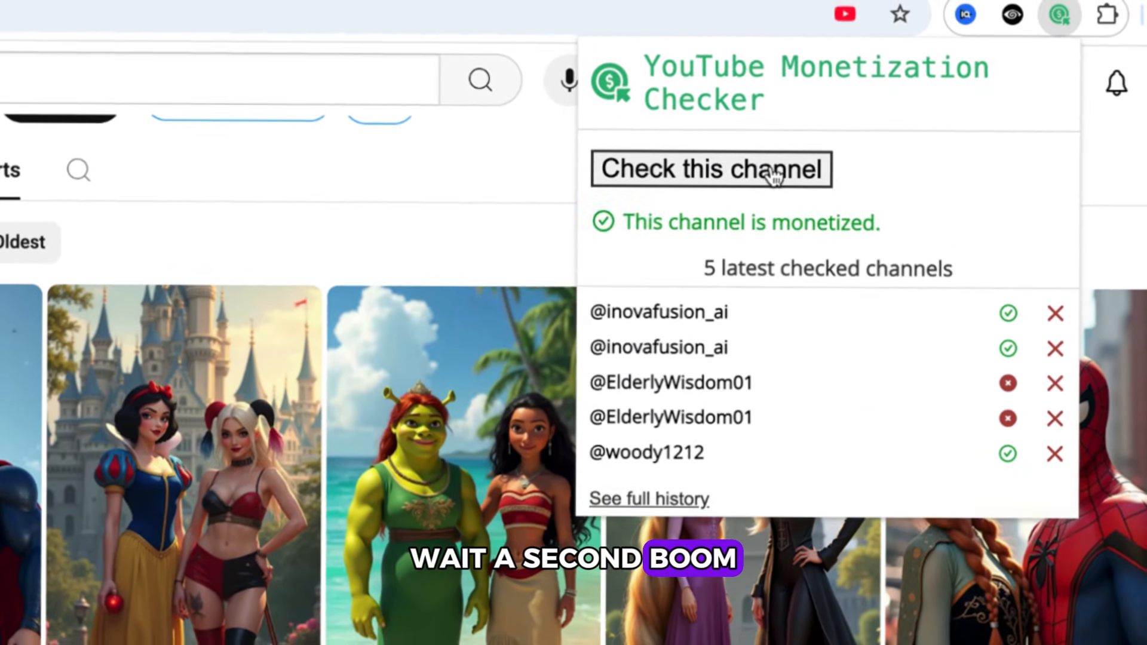
left_click_drag(625, 226, 658, 227)
left_click_drag(706, 272, 890, 271)
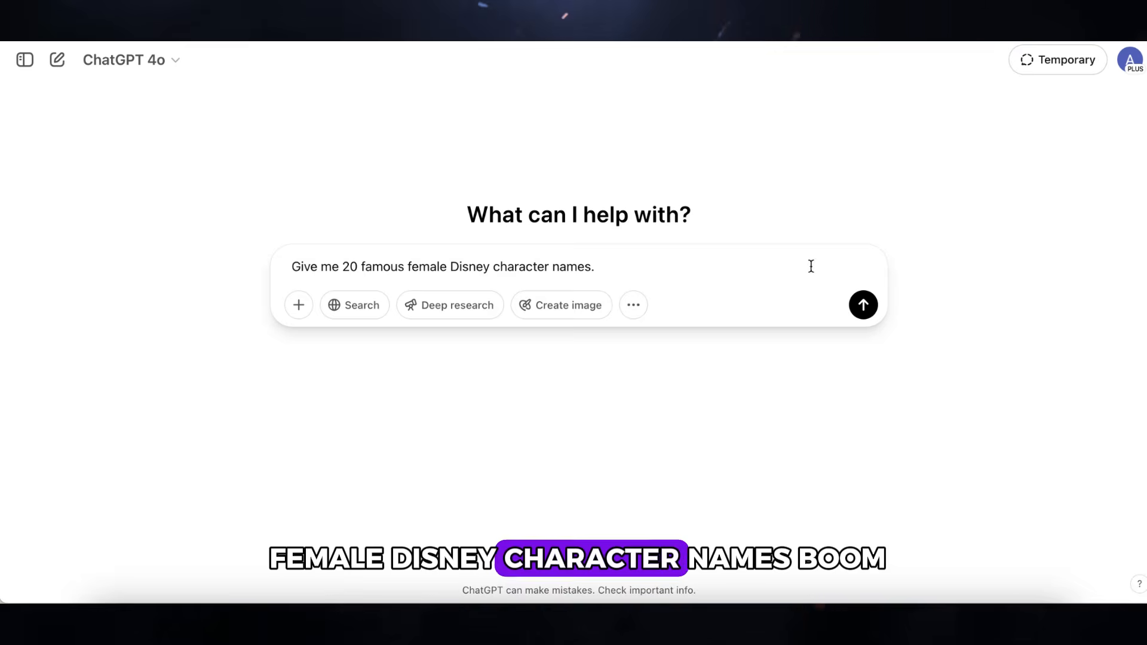
In ChatGPT, submit the request "Give me 20 famous female Disney character names." and look through the reply
left_click(866, 306)
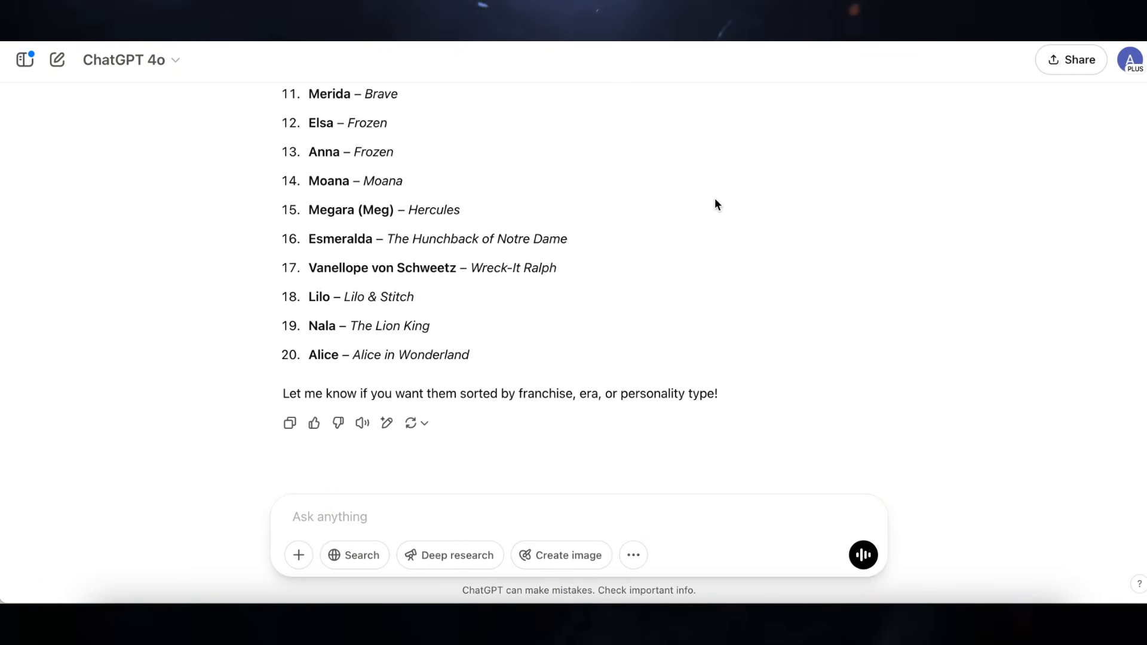
scroll(715, 202, "up", 3)
scroll(567, 359, "down", 3)
Submit the request "Give me 20 famous character names from Marvel movies." and look through the reply
left_click(417, 512)
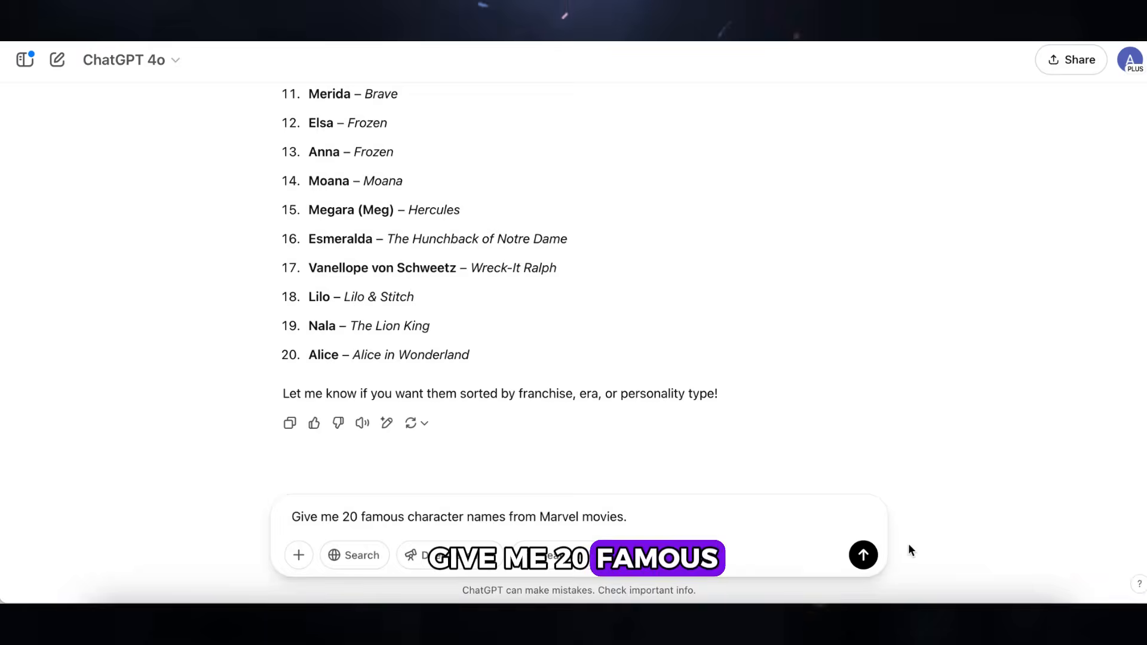
key("Return")
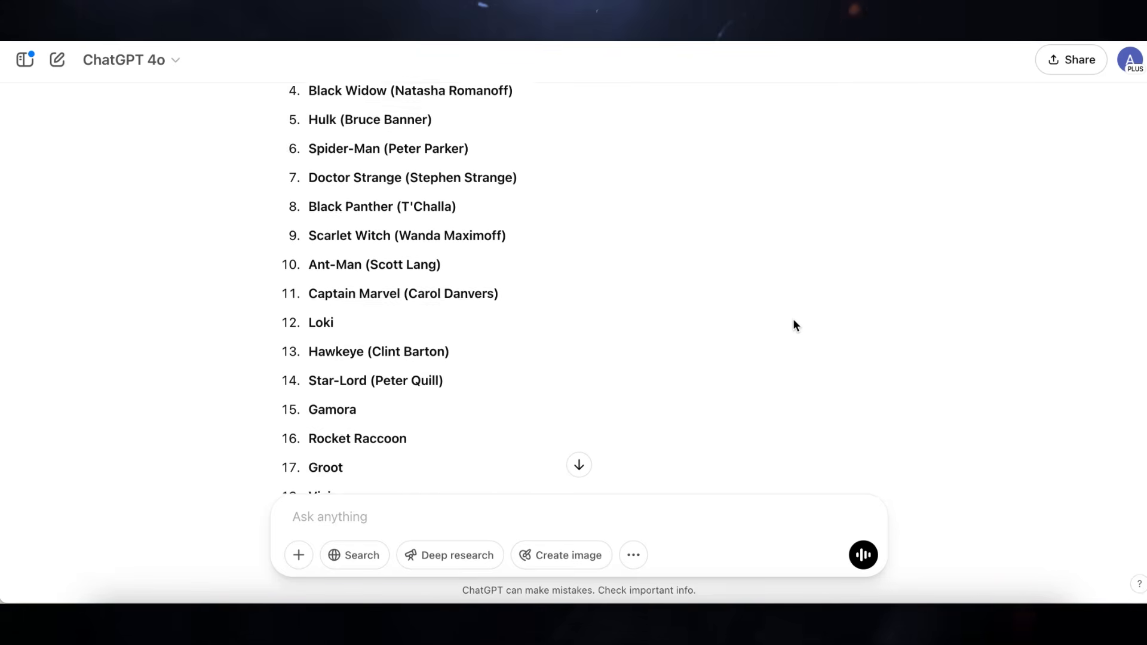
scroll(793, 325, "down", 2)
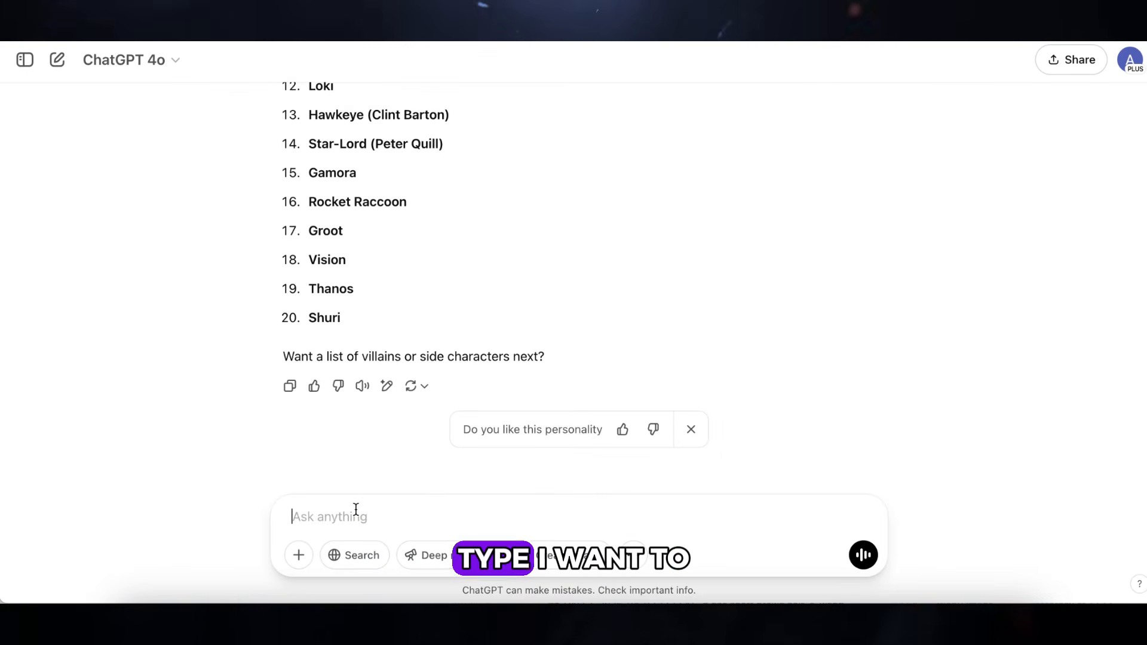
Request photorealistic Flux prompts of at least 4-5 detailed sentences for Snow White and Iron Man standing together and as a fusion, with the same background
type("i want to create 2 ai images. first: Snow White and Iron Man standing together; second: Snow White and Iron Man Fusion,For example: Snow White wearing Iron Man's suit. give me details ai generate prompts in Flux,I want consistency.,keep same background for 2 images.Each prompt should be at least 4-5 detailed sentences. Make it photorealistic.")
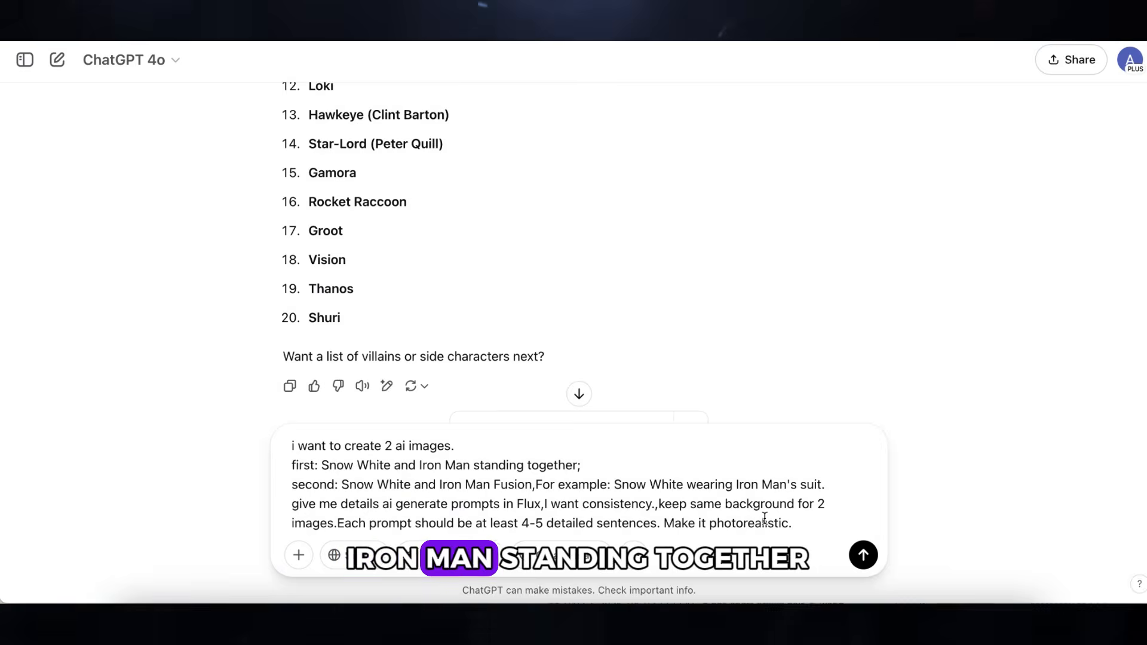
left_click(862, 555)
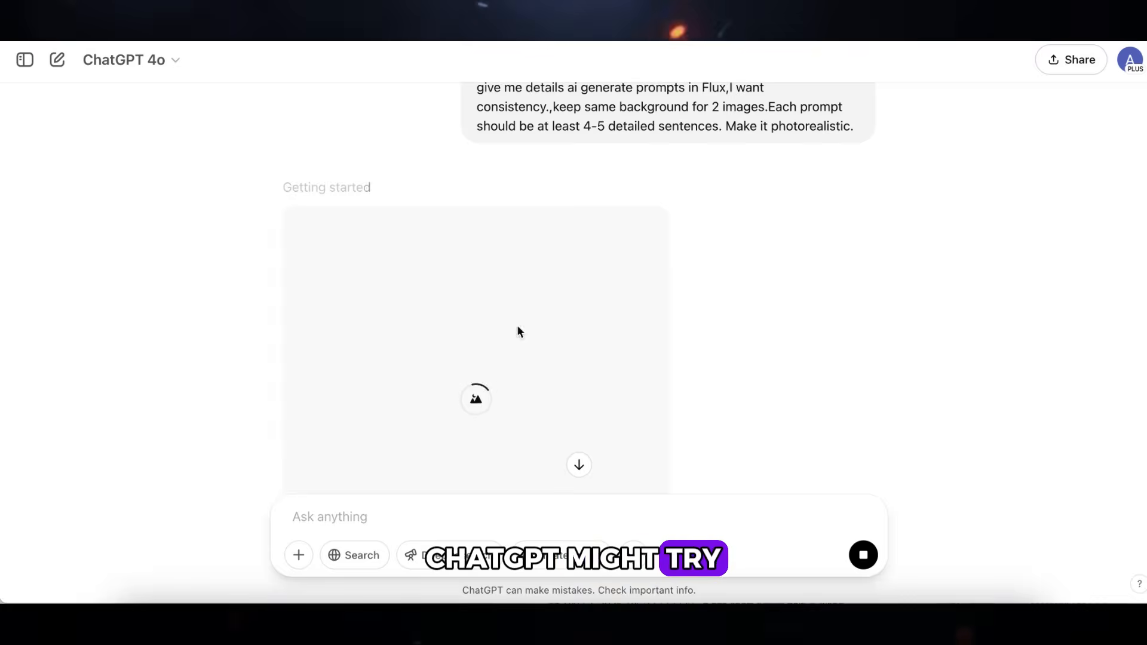
Edit the sent image request to add the line "don't create image directly, give prompts ONLY!!" and resend it
scroll(618, 208, "up", 1)
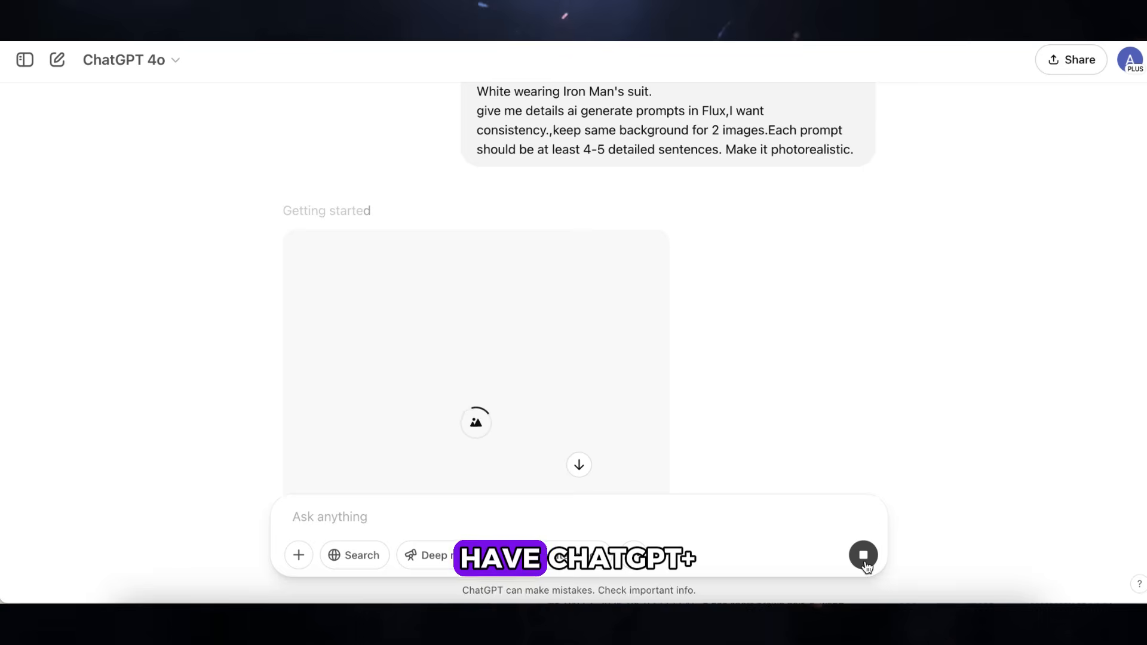
left_click(865, 190)
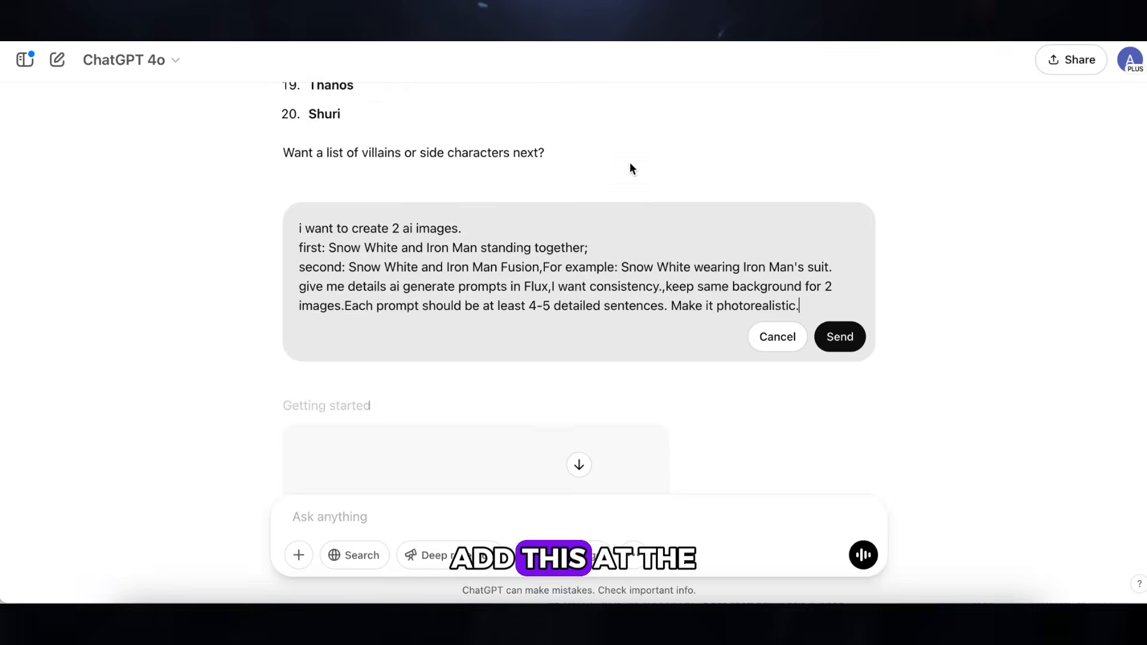
key("shift+Return")
type("don")
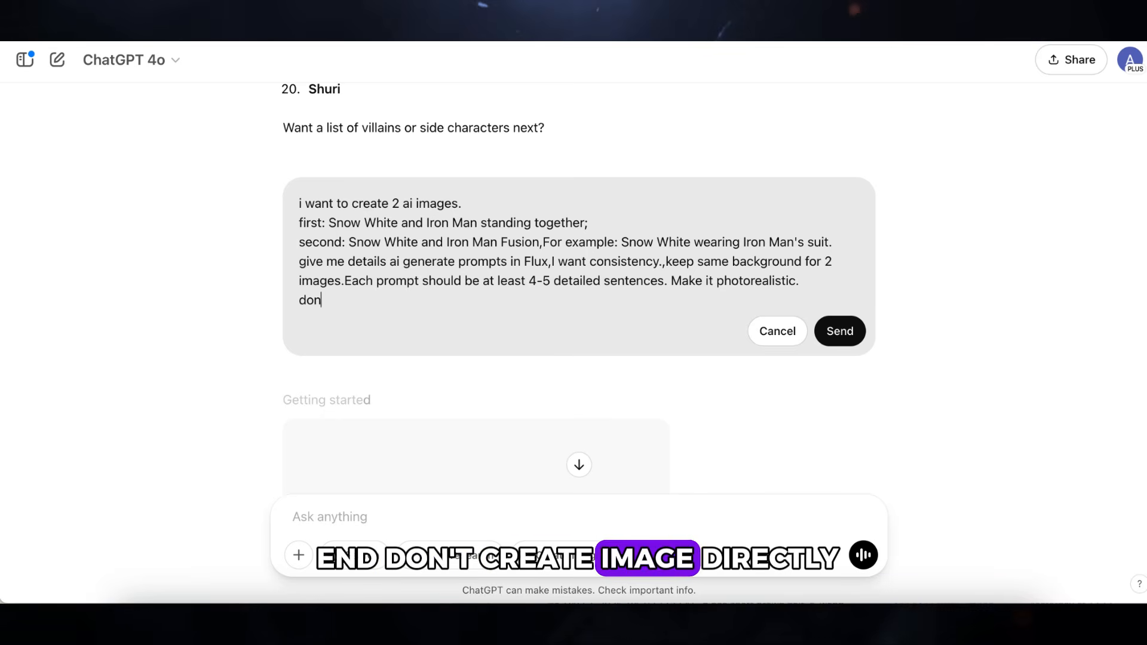
type("'t create image directly, give prompts ONLY!!")
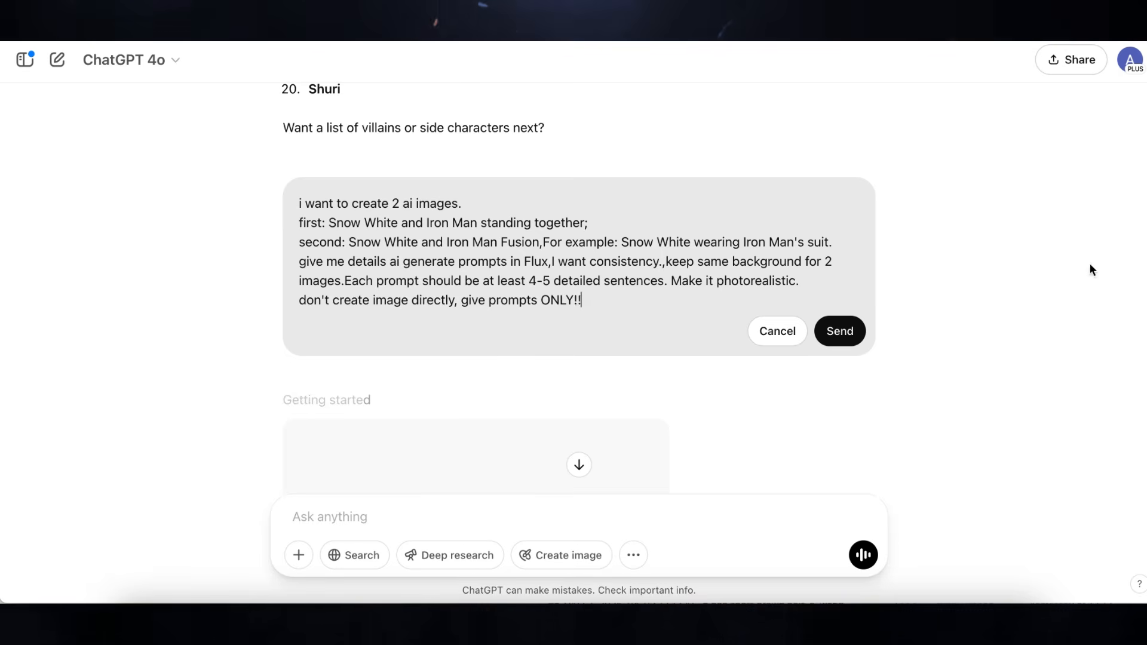
left_click(863, 328)
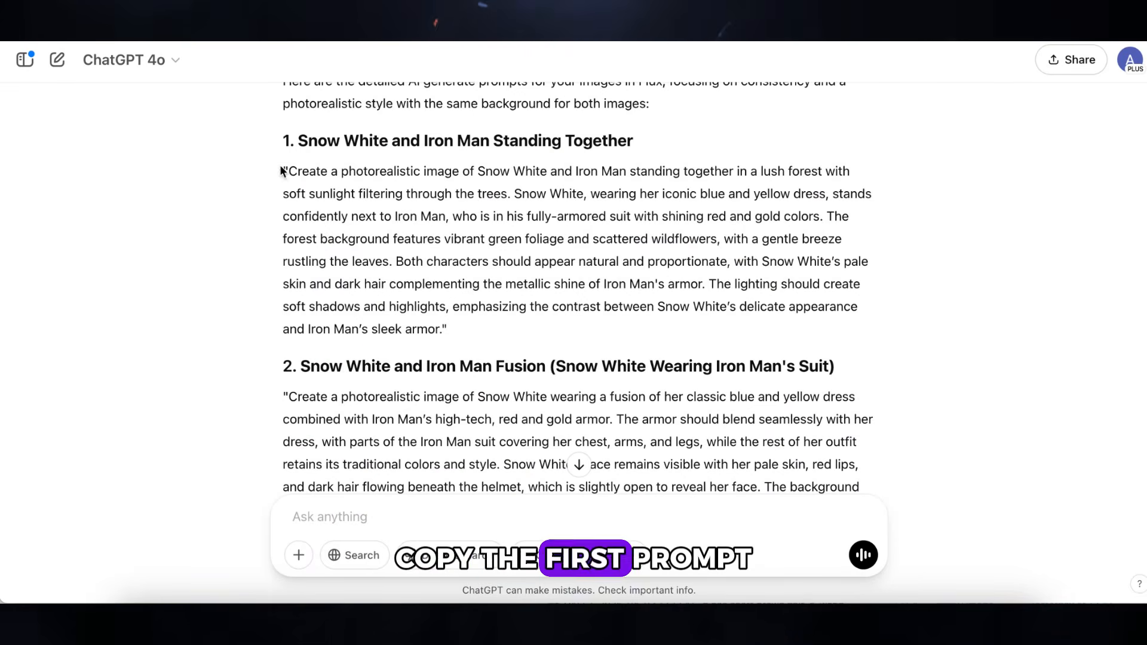
Copy the first prompt, Snow White and Iron Man Standing Together, and paste it as the image description in the PicLumen app
left_click_drag(282, 171, 483, 324)
right_click(484, 210)
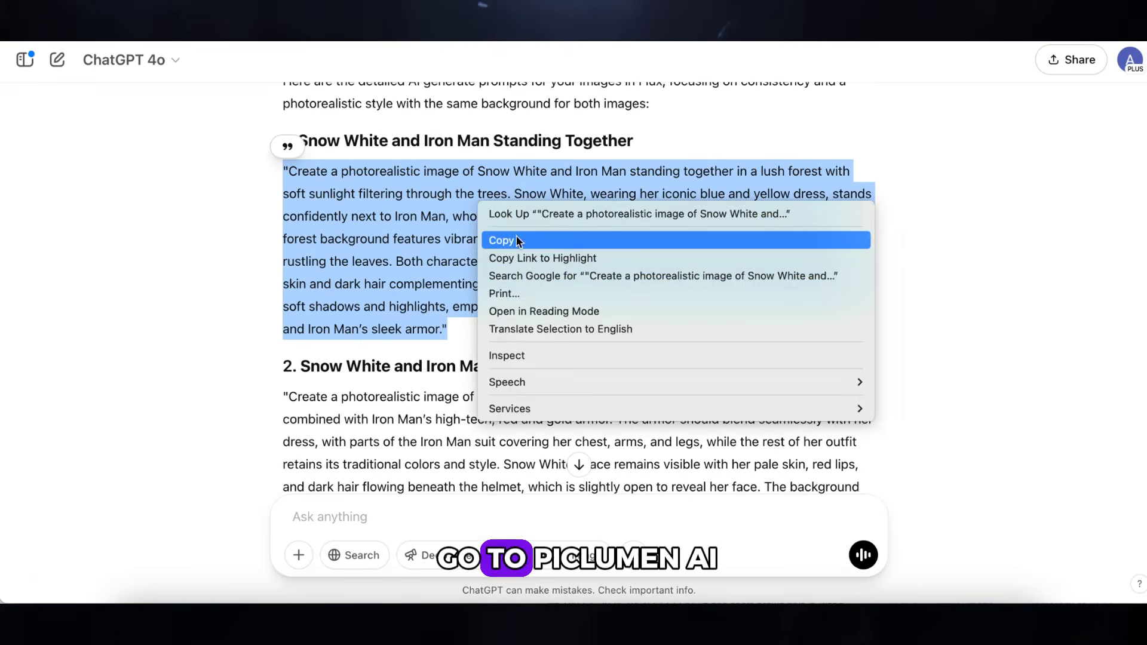
left_click(501, 239)
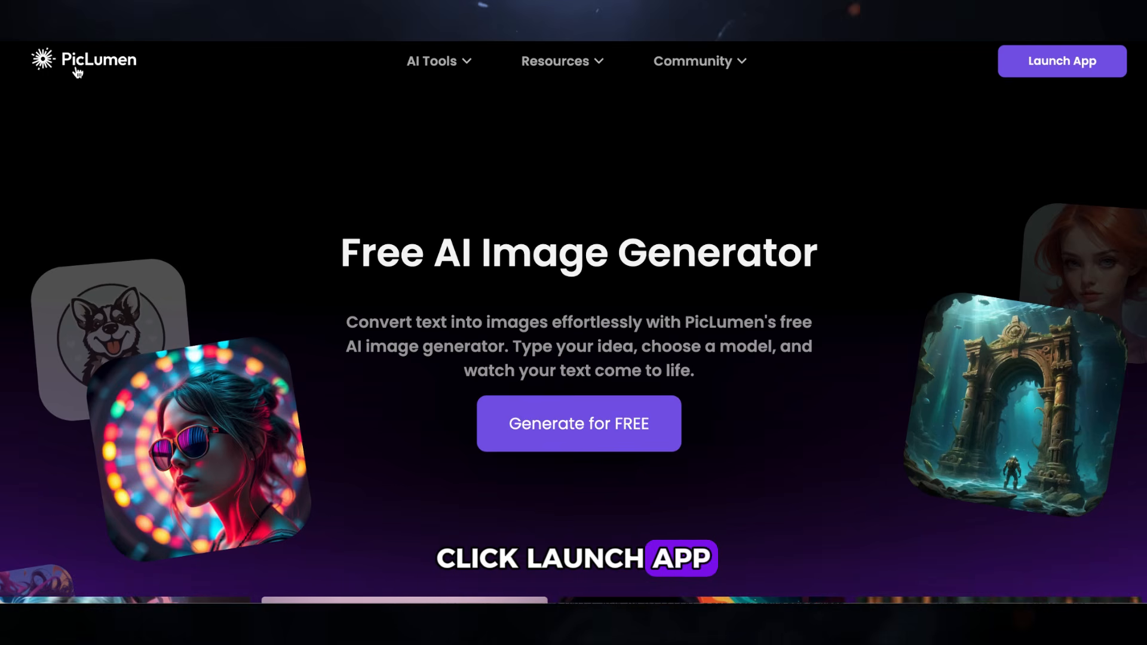
left_click(1057, 69)
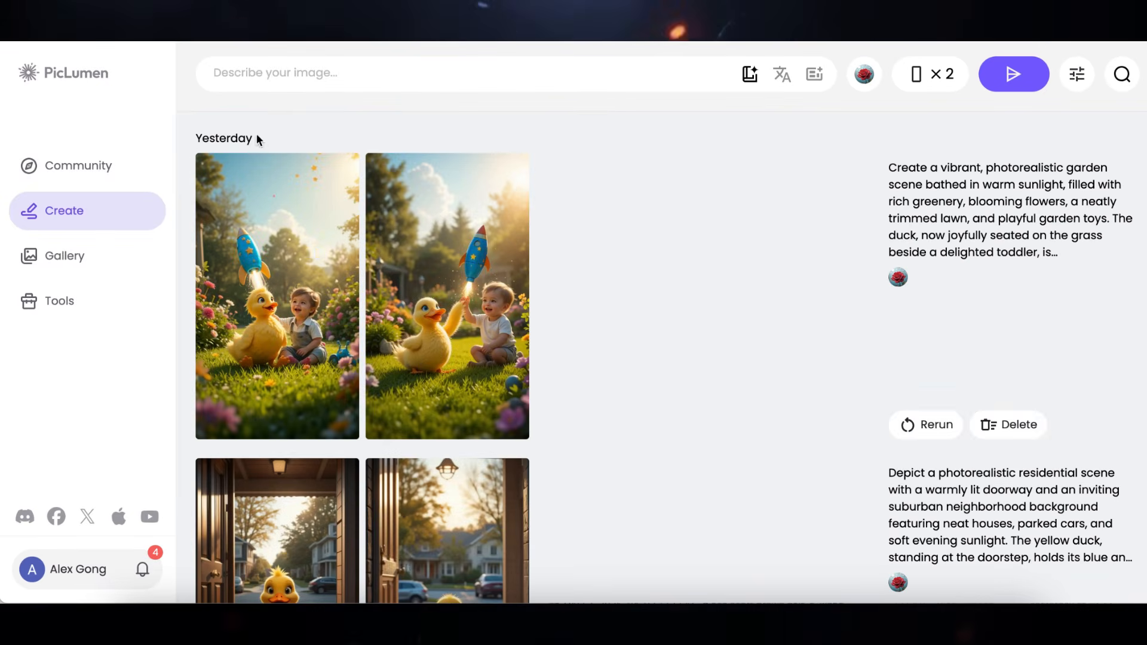
left_click(283, 72)
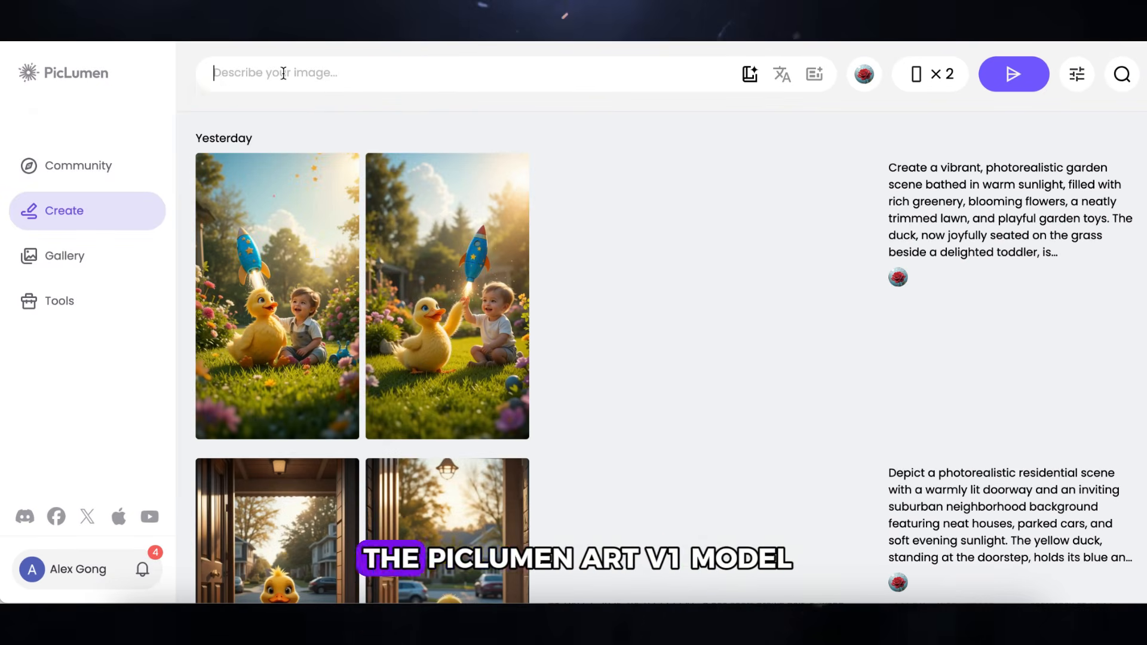
key("ctrl+v")
Choose the PicLumen Art V1 model with a 9:16 aspect ratio and generate the images of the characters standing together
left_click(866, 90)
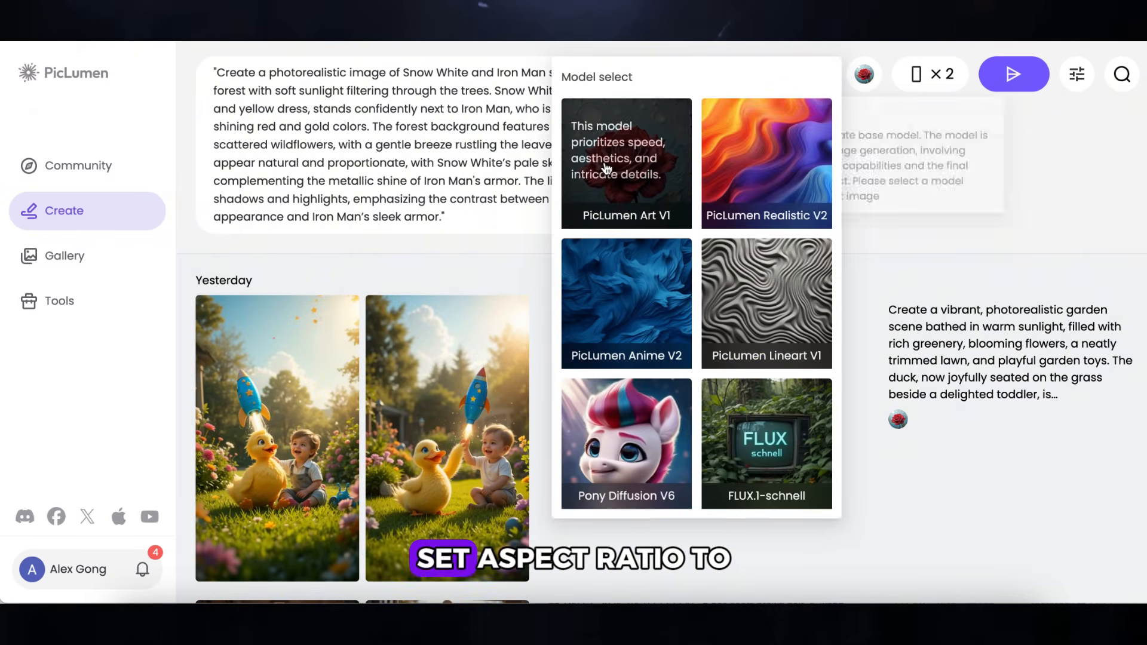
left_click(615, 167)
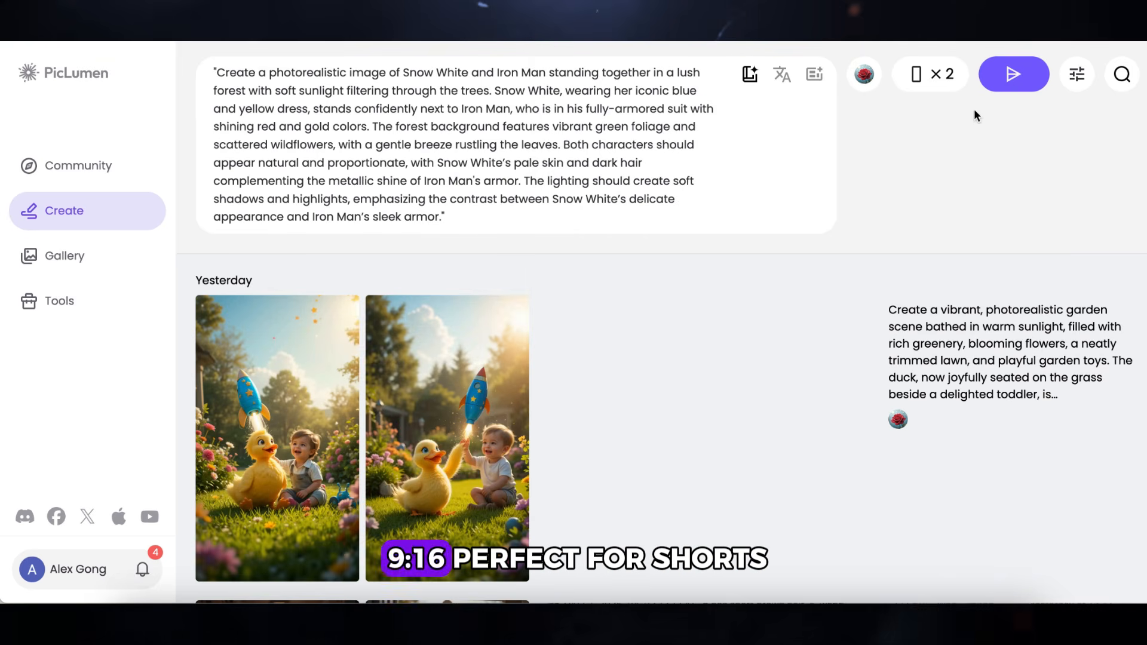
left_click(953, 93)
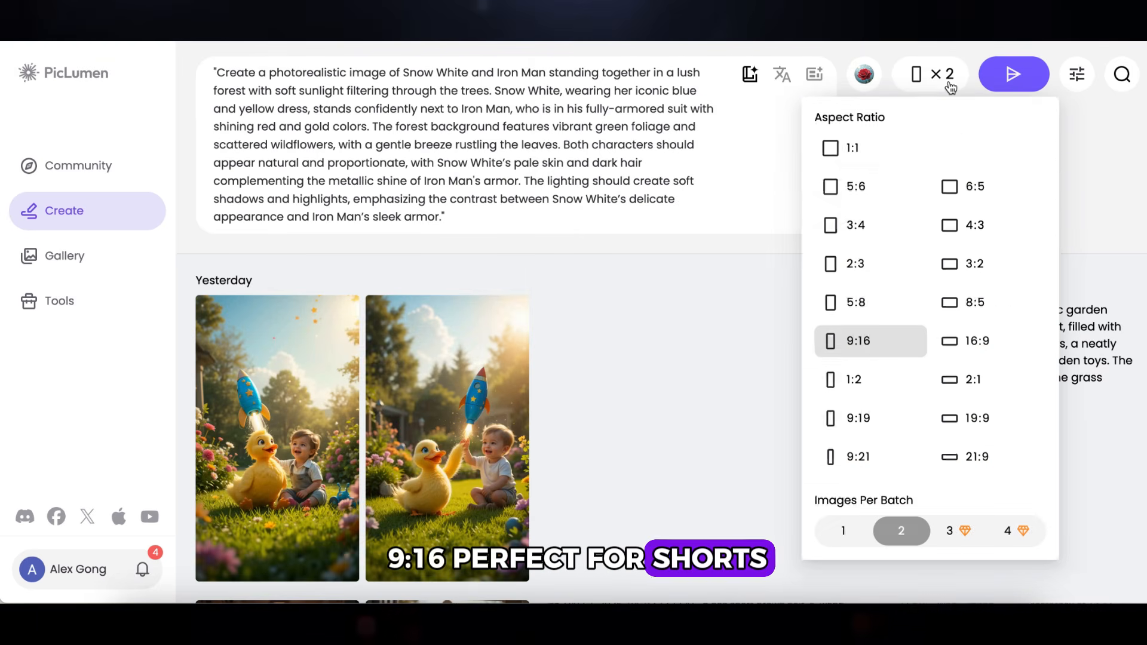
left_click(858, 349)
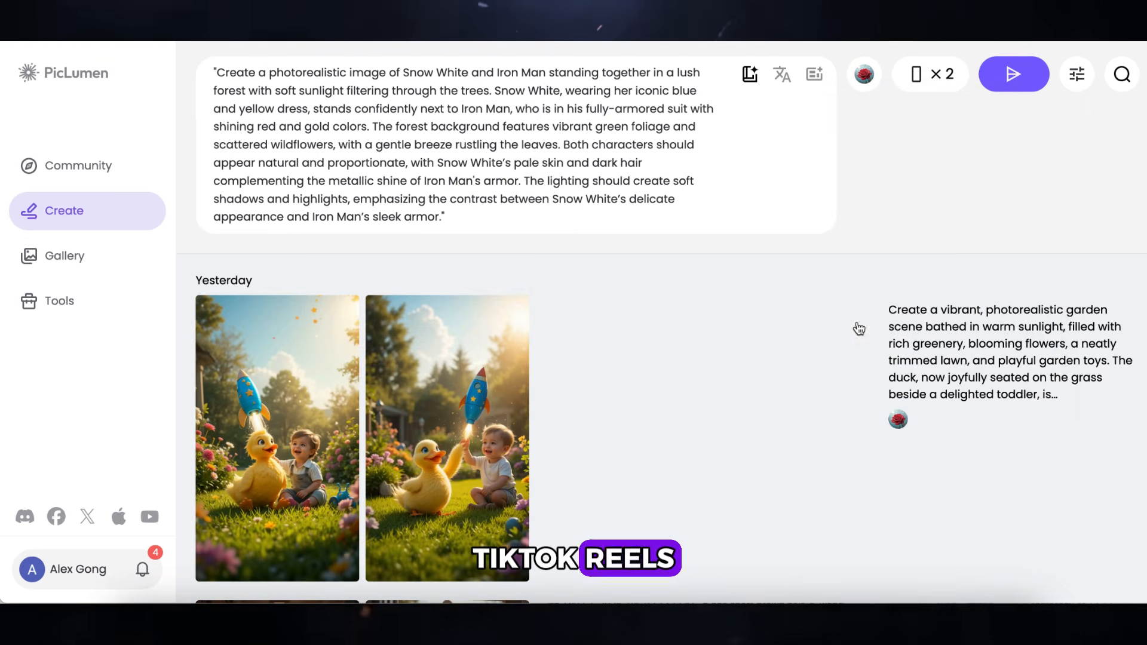
left_click(1015, 78)
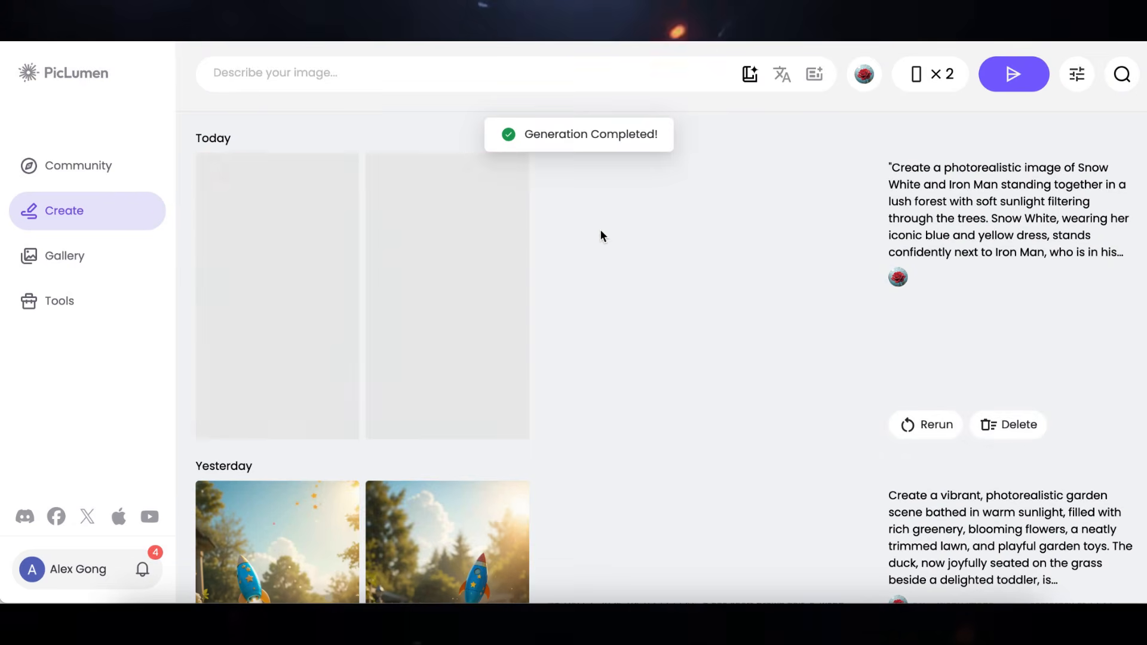
View both generated images of Snow White and Iron Man standing together at full size
left_click(299, 311)
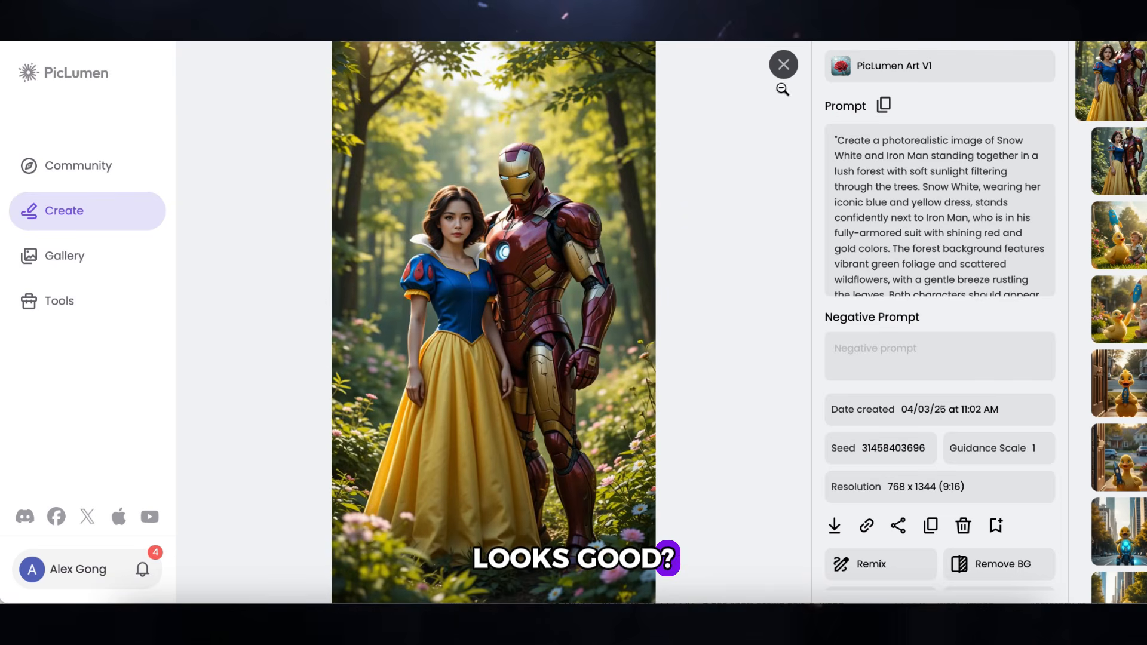
left_click(1118, 160)
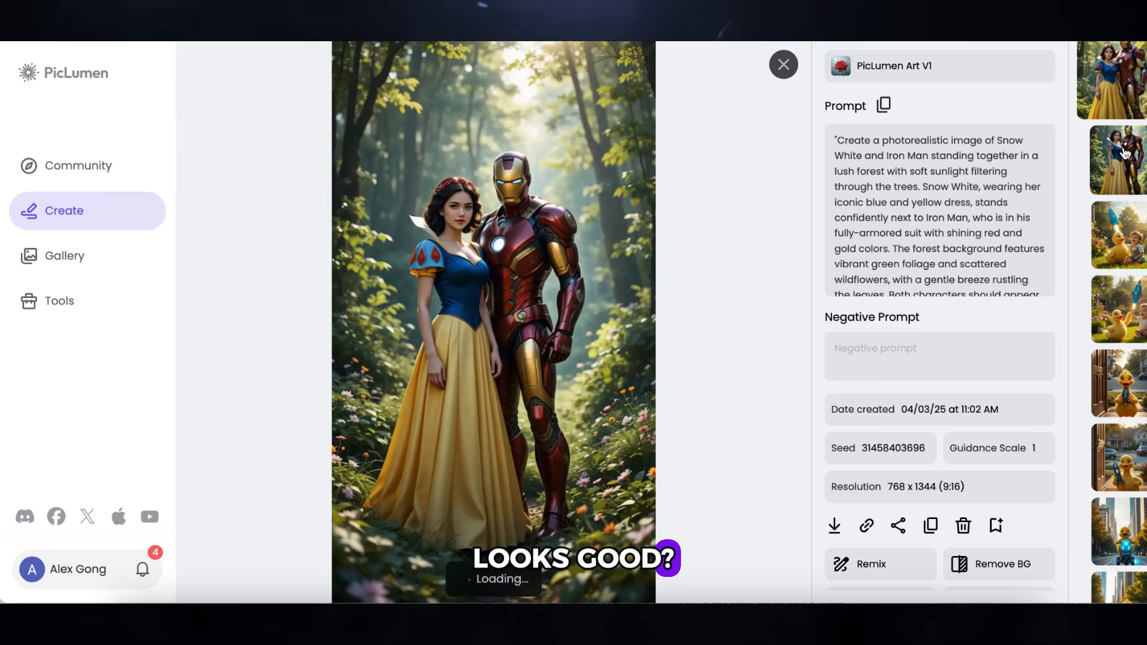
left_click(783, 66)
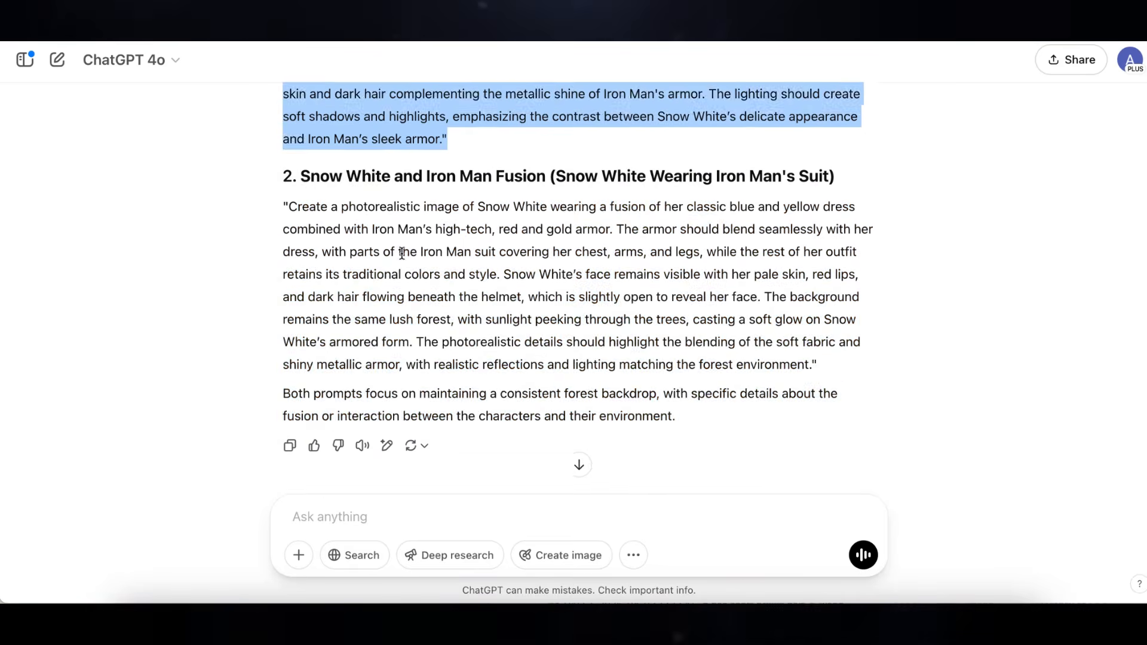
Copy the second prompt, Snow White and Iron Man Fusion, from the ChatGPT reply and generate images from it in PicLumen
left_click_drag(284, 206, 677, 417)
right_click(636, 299)
left_click(663, 332)
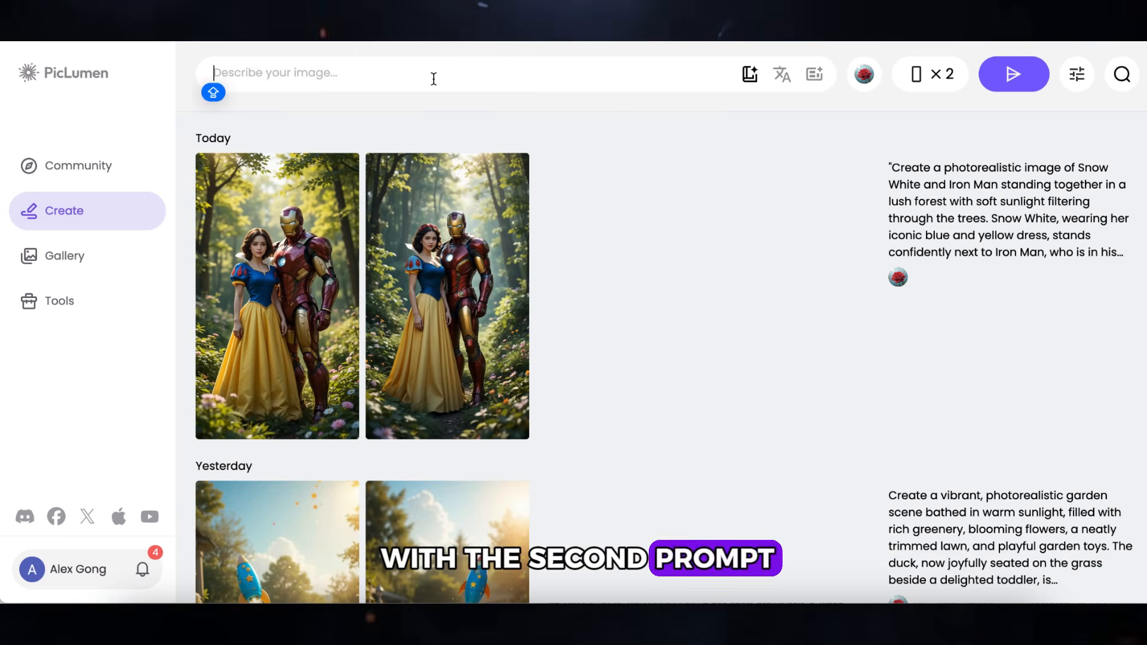
right_click(432, 77)
left_click(455, 190)
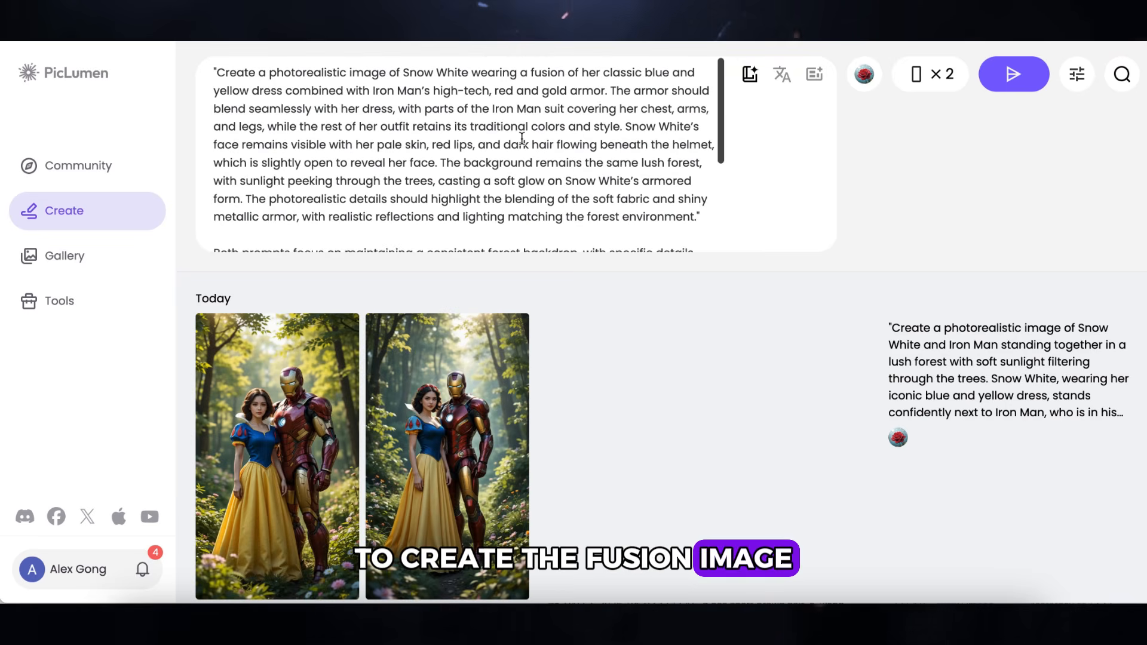
left_click(1012, 74)
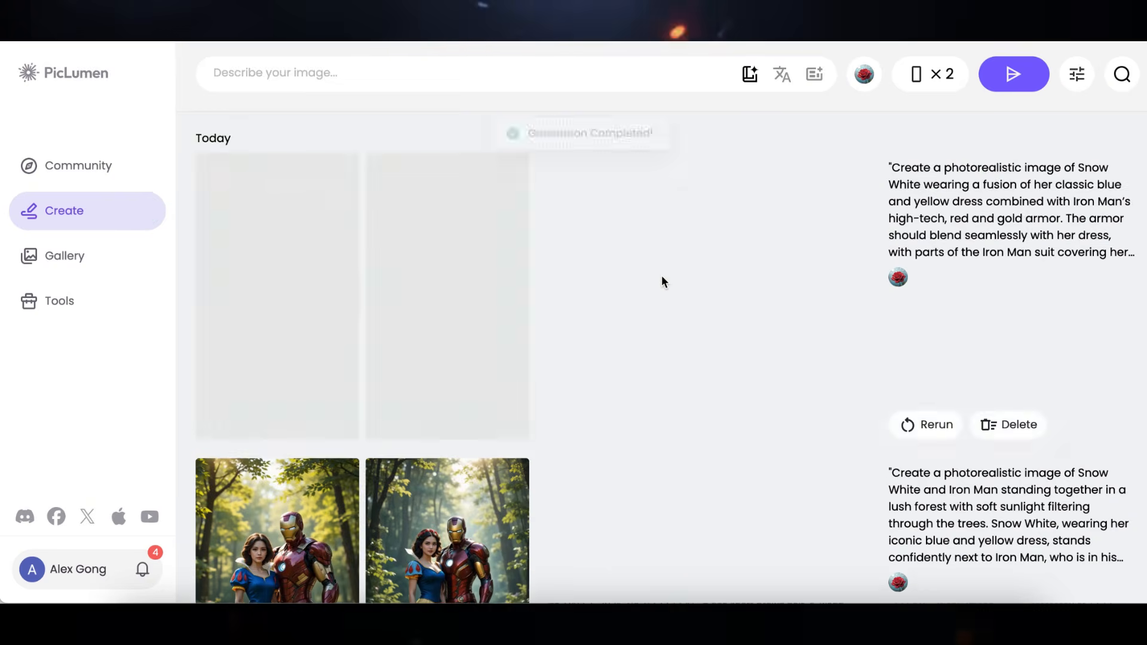
View both generated Snow White and Iron Man fusion images at full size
left_click(304, 291)
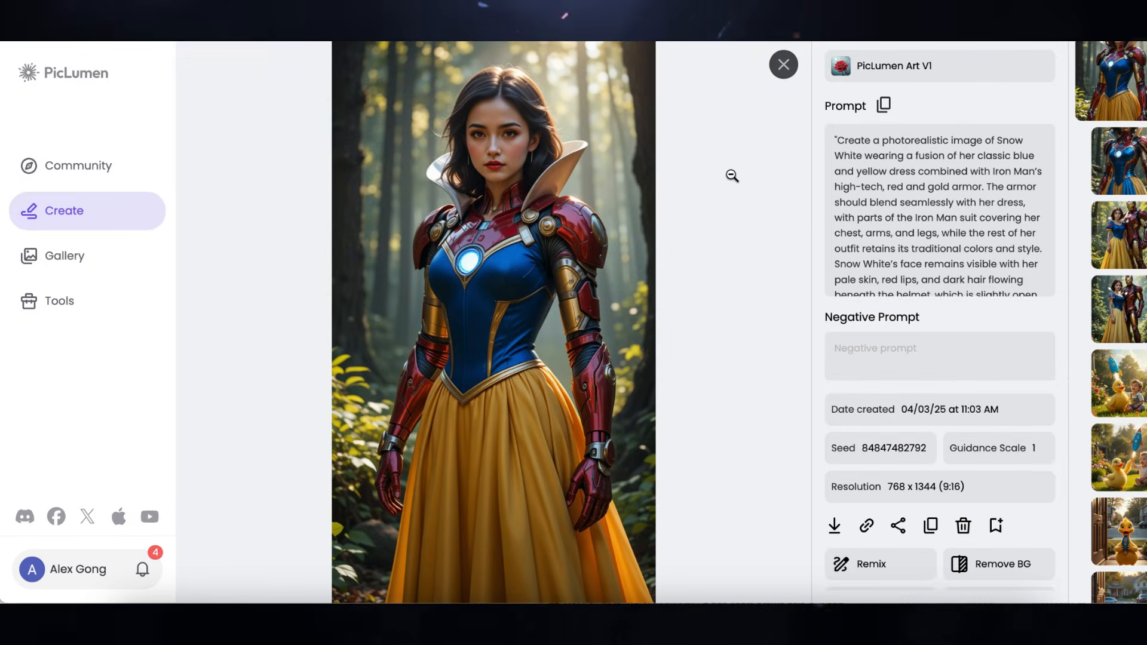
left_click(785, 68)
left_click(450, 303)
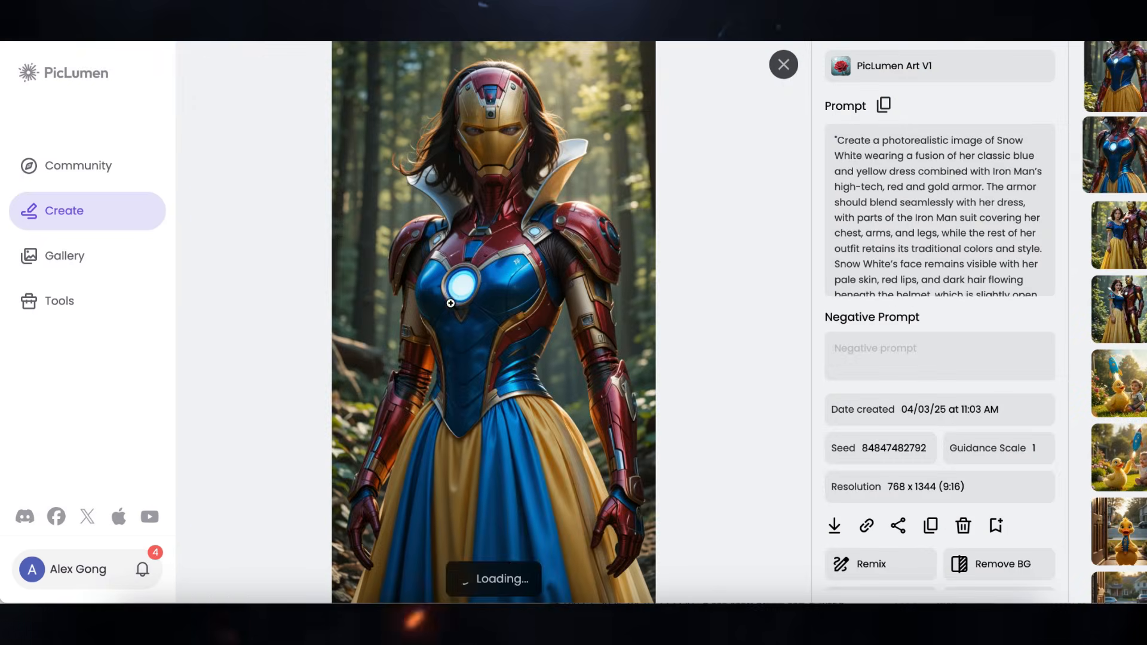
left_click(784, 66)
Rerun the fusion prompt and compare the new images with the earlier ones
left_click(925, 415)
scroll(675, 299, "down", 2)
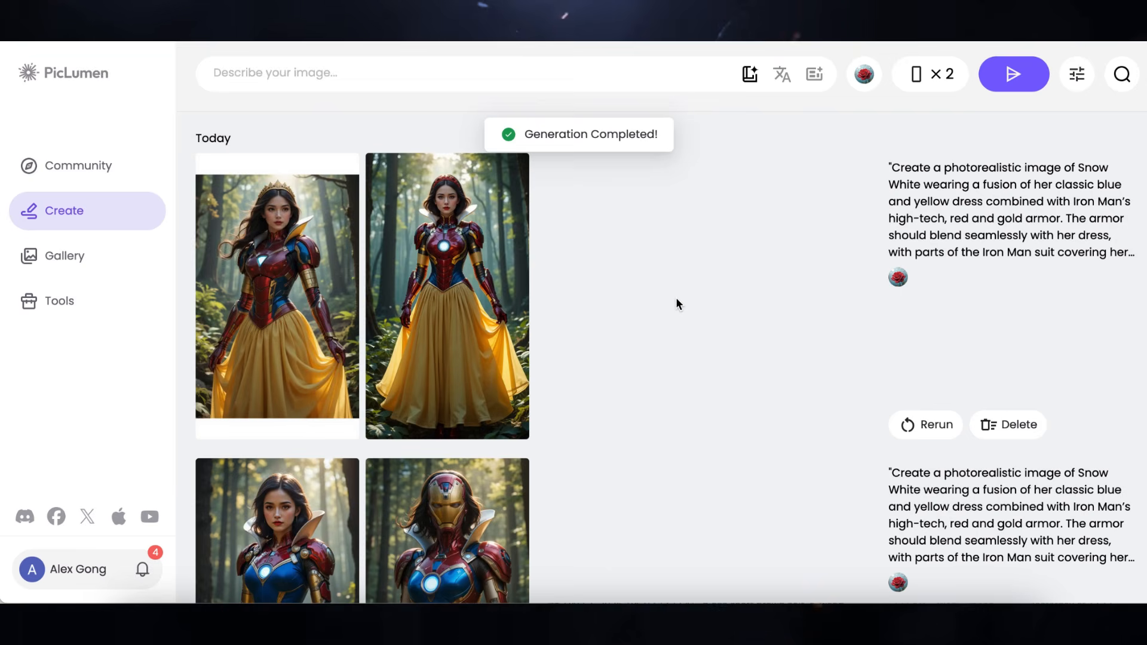
left_click(472, 288)
key("Down")
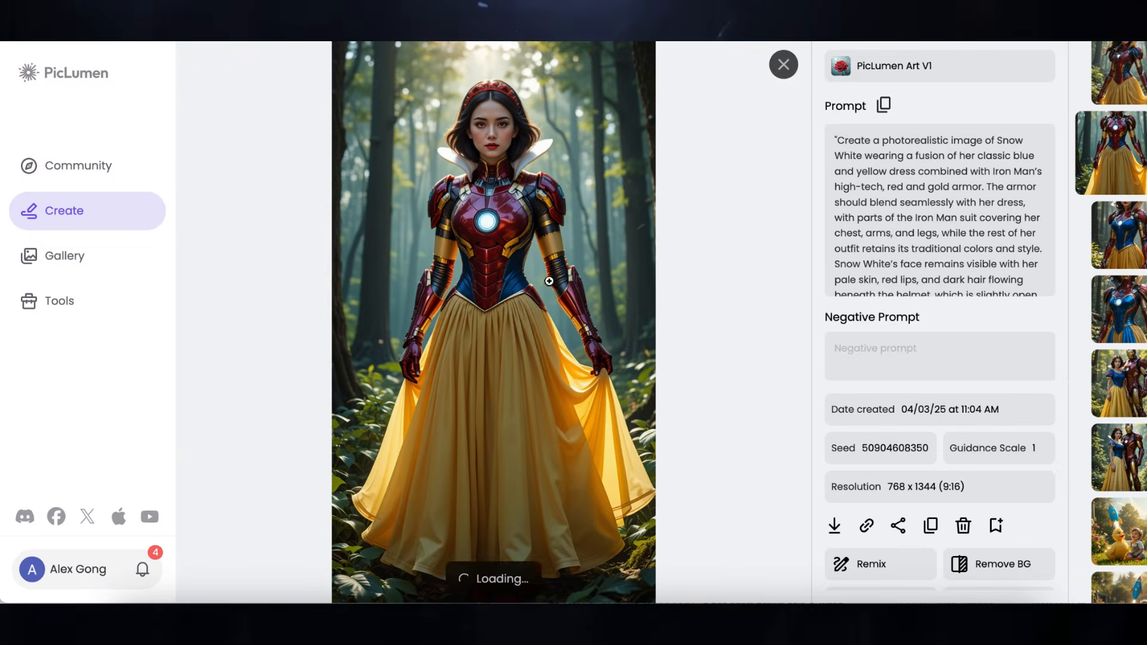
left_click(782, 65)
scroll(580, 290, "down", 5)
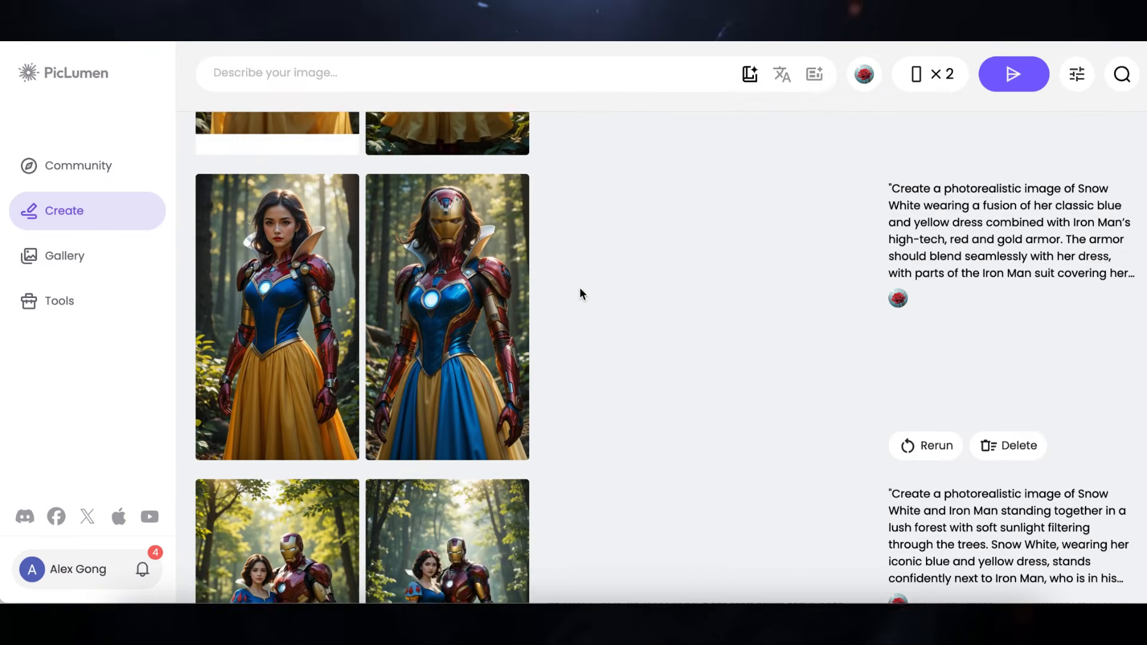
scroll(580, 288, "up", 2)
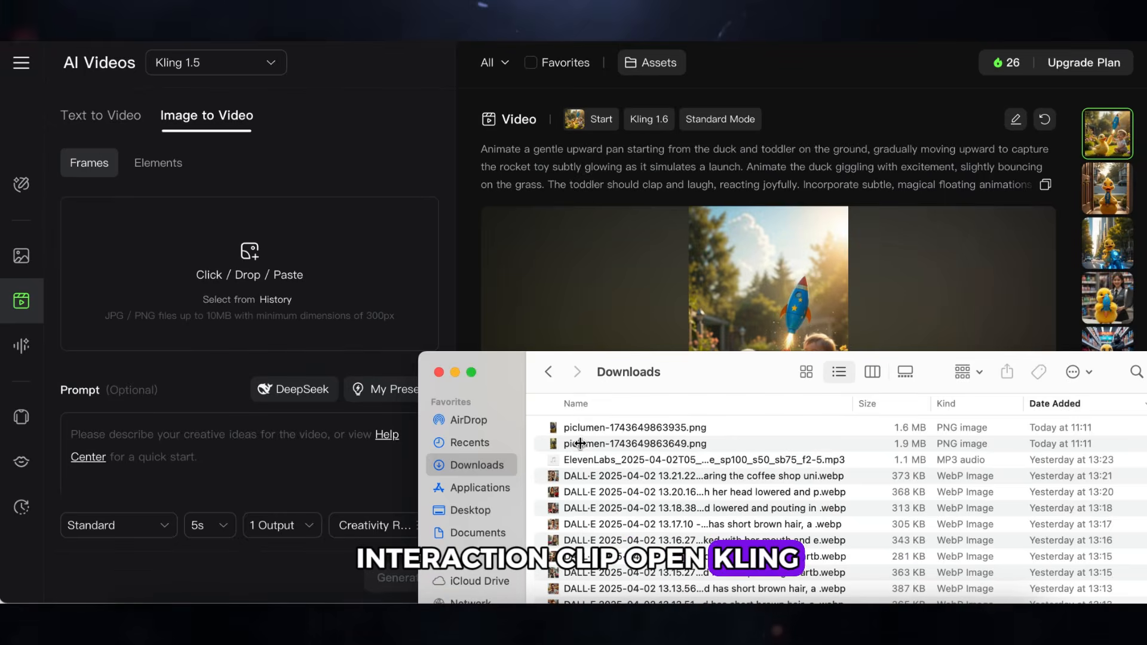
Upload piclumen-1743649863649.png as the start frame and generate a Kling 1.6 video with the prompt "snow white and iron man Smiling at each other."
left_click_drag(580, 443, 287, 283)
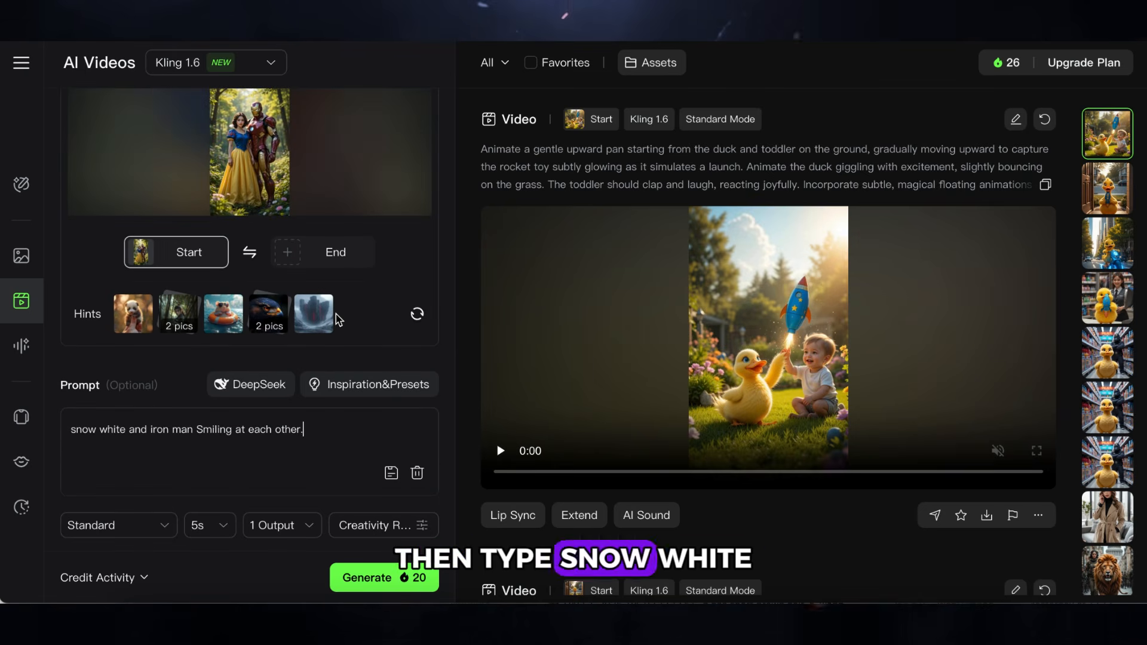
left_click(396, 577)
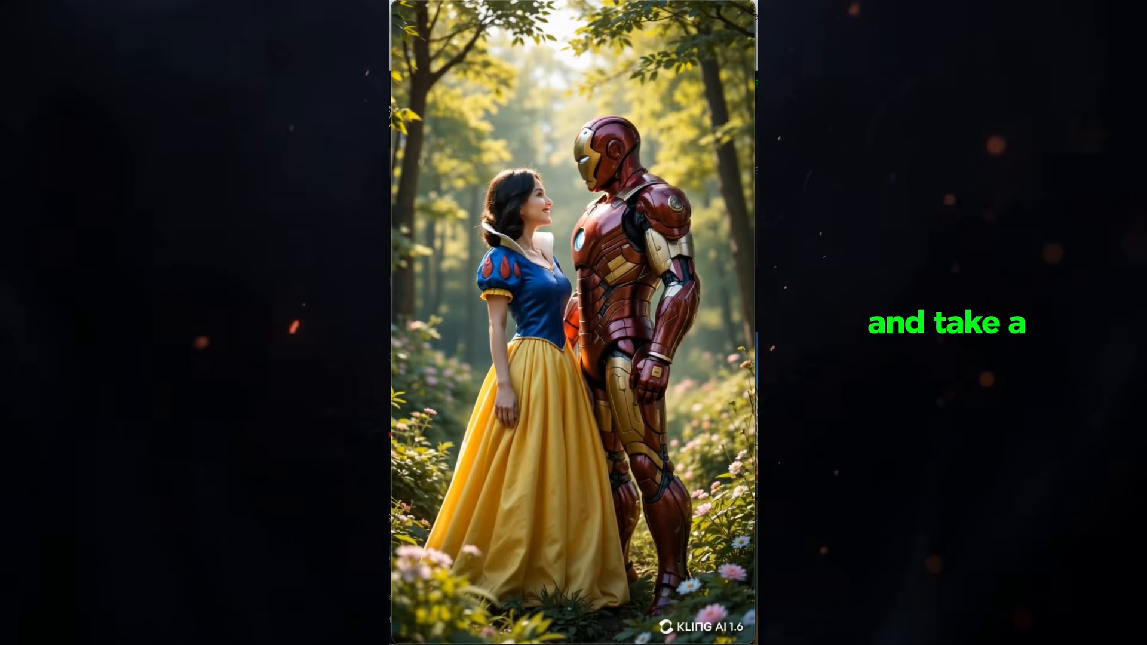
Capture the closing frame of the smiling clip and upload the screenshot 20250403-115158.png to Kling as the start frame
key("ctrl+super+a")
left_click(615, 346)
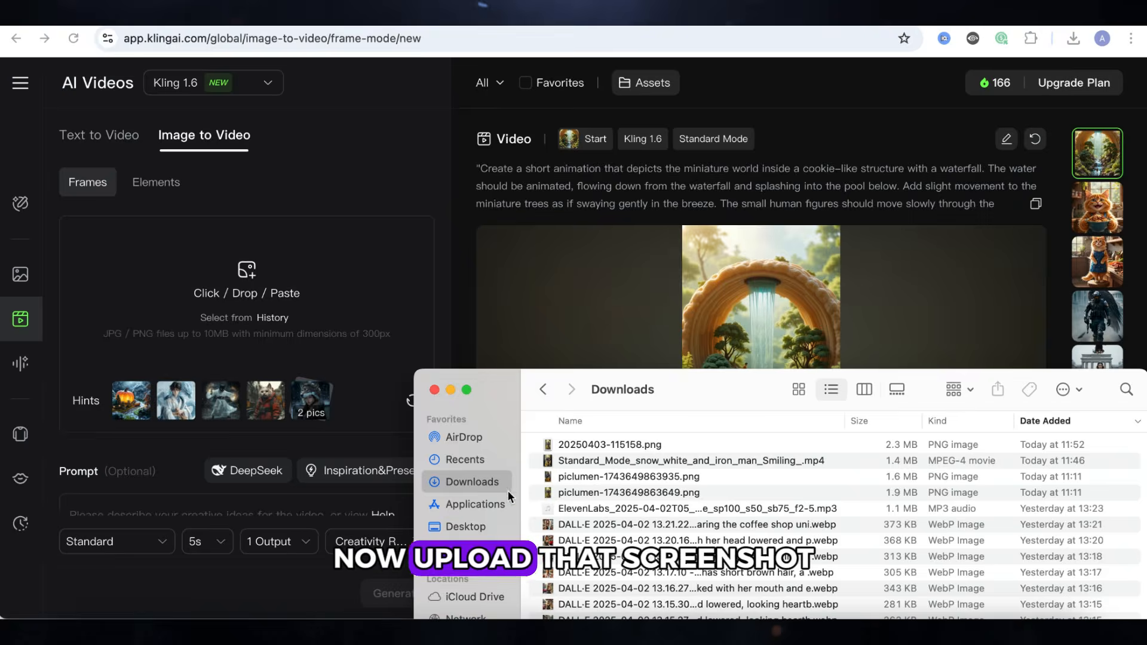
left_click_drag(627, 440, 239, 301)
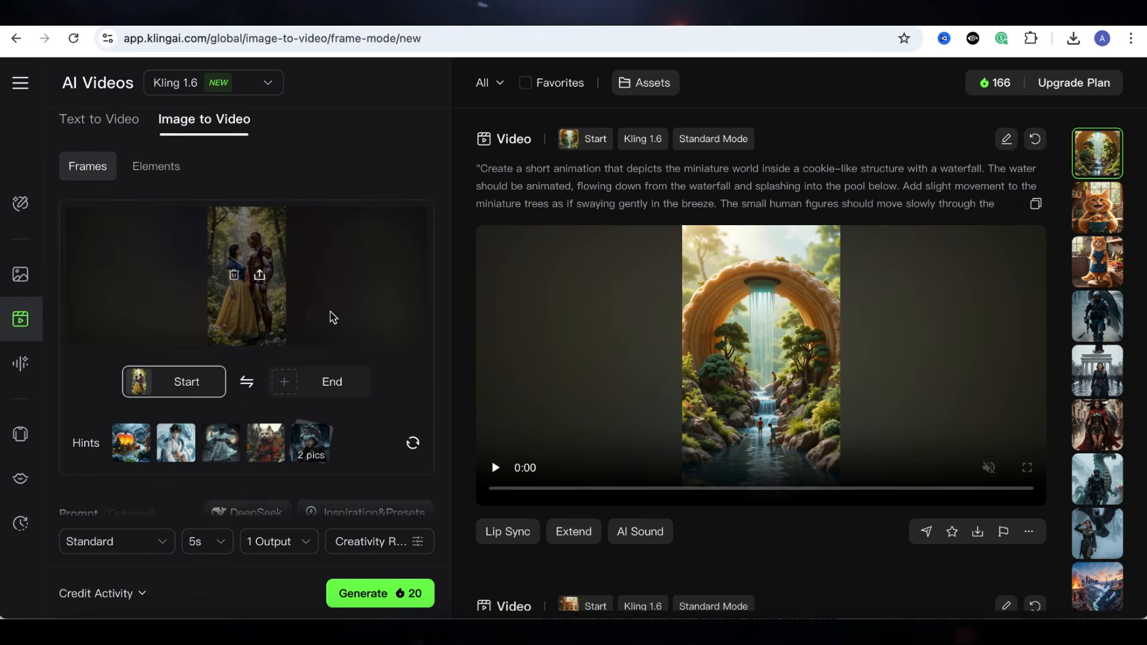
Enter the prompt "Snow White and Iron Man hug each other" and generate a 5s Standard video from the uploaded start frame
scroll(333, 317, "down", 3)
left_click(228, 388)
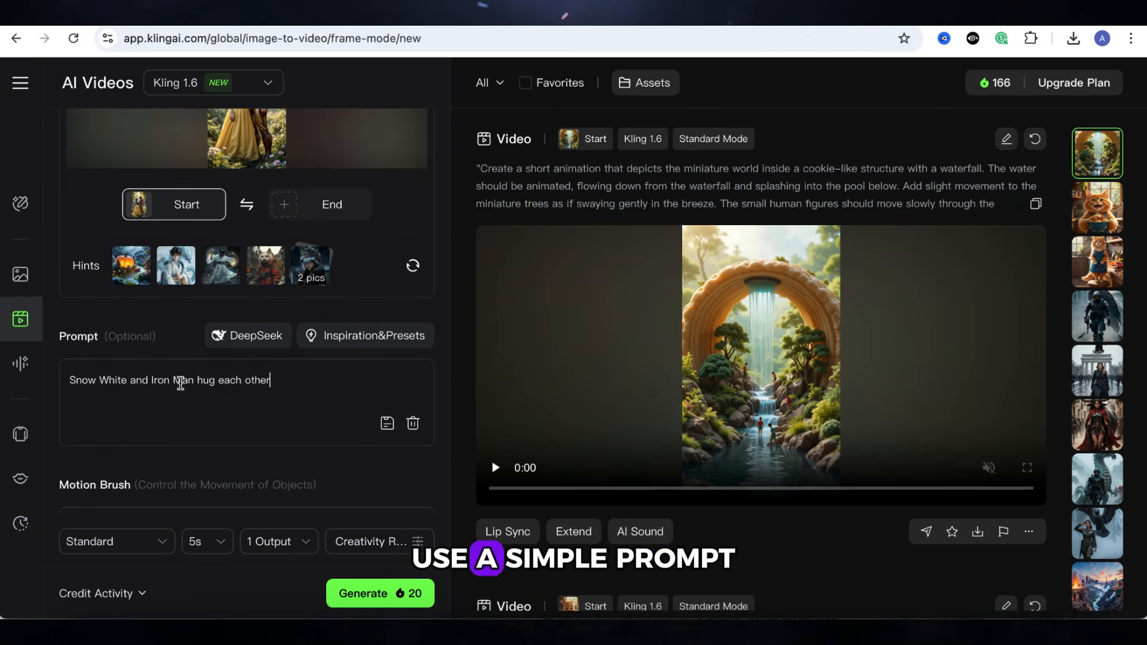
left_click_drag(286, 379, 28, 365)
left_click(314, 382)
scroll(318, 394, "down", 1)
scroll(317, 394, "down", 2)
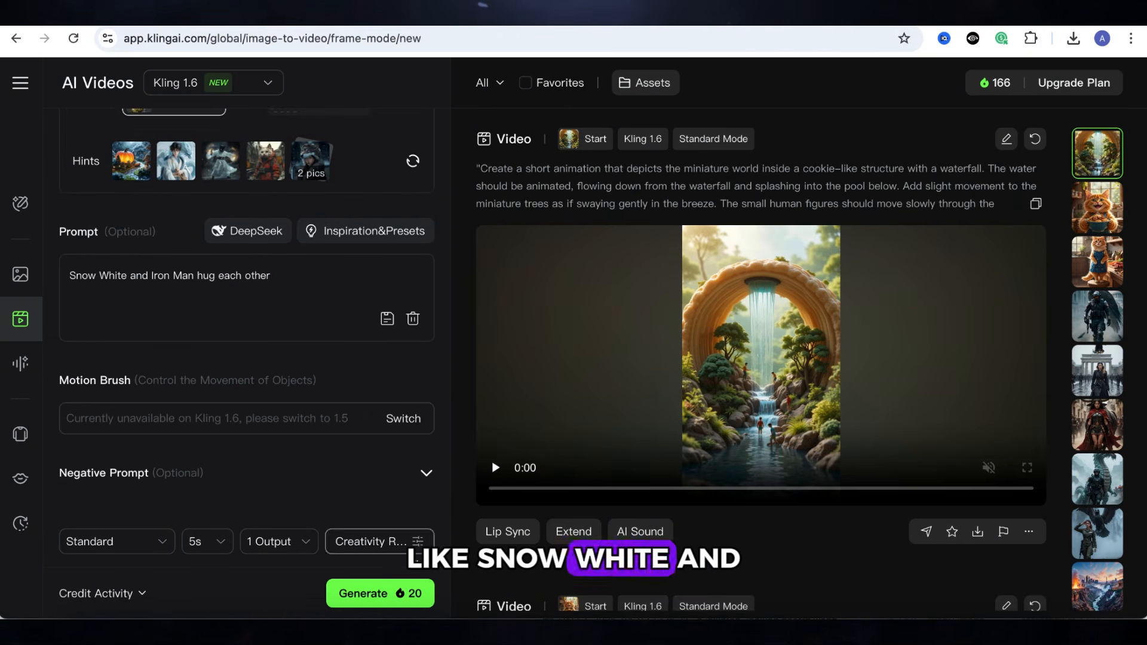
scroll(351, 404, "up", 5)
left_click(415, 593)
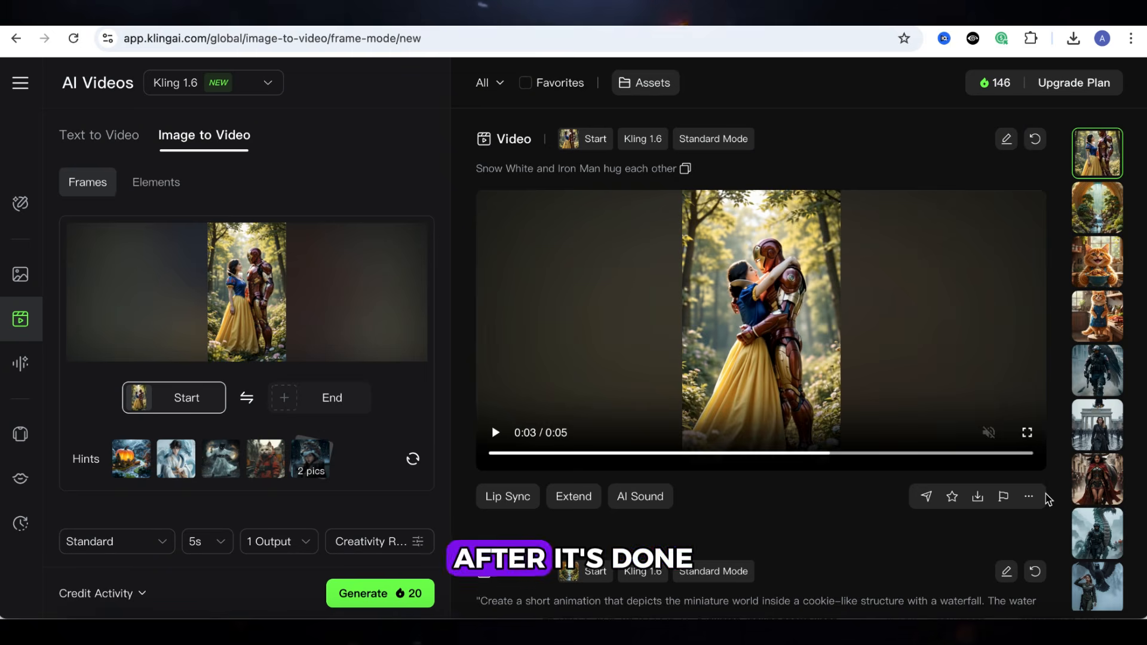
Download the generated hug clip and scrub through it towards the final frame in the video player
left_click(977, 498)
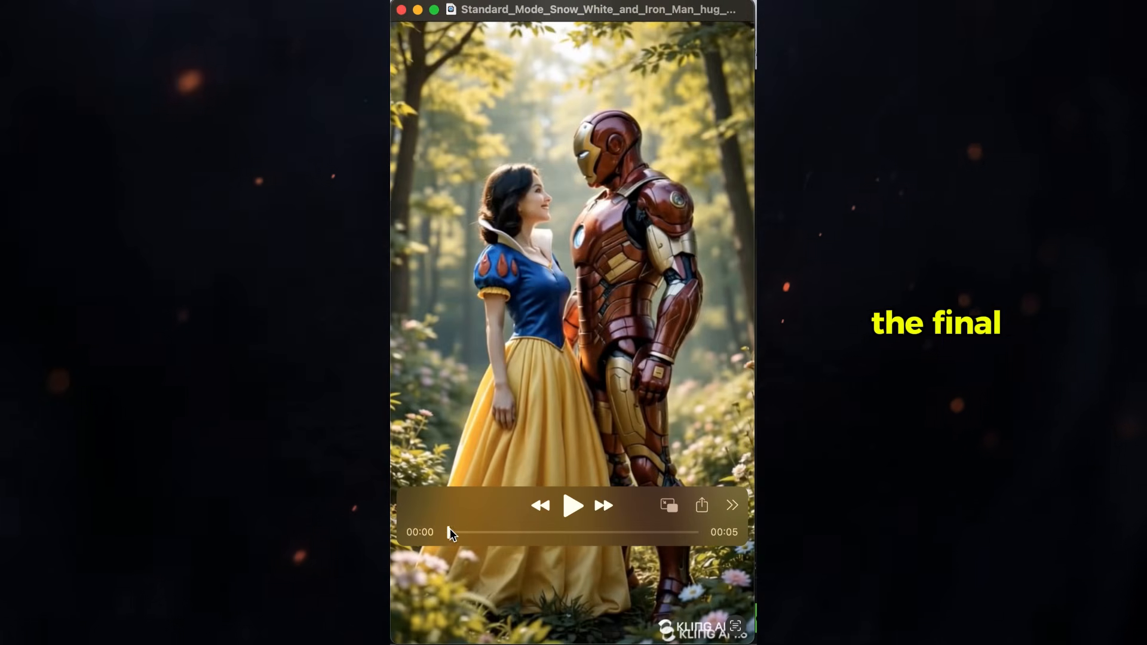
left_click_drag(449, 531, 672, 539)
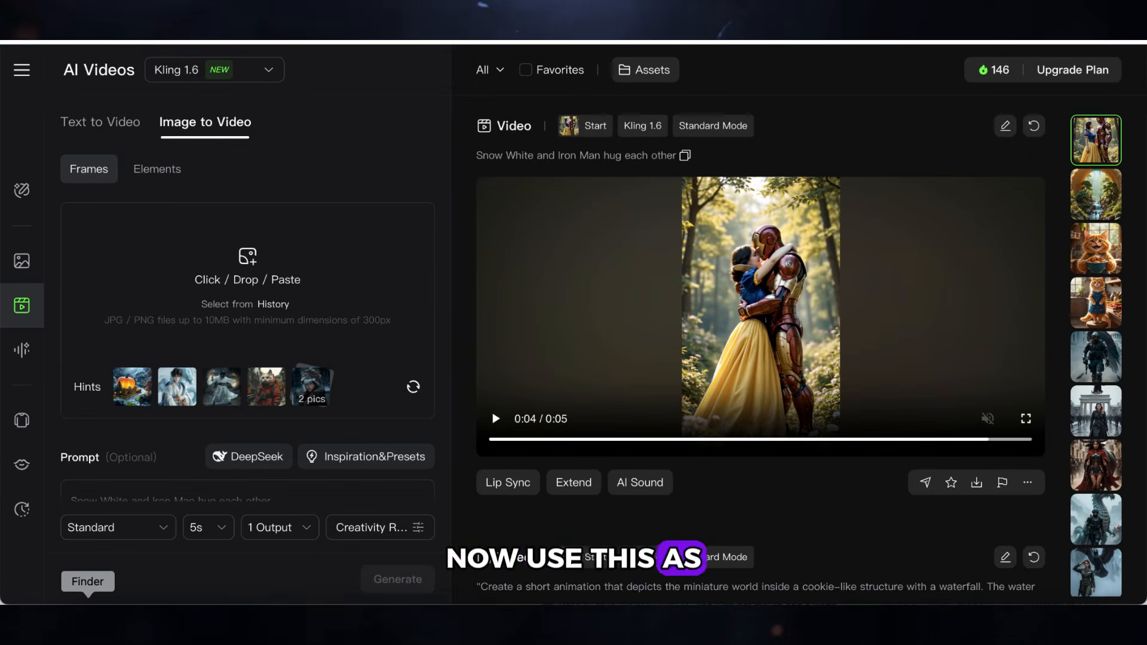
Upload 20250403-143336.png as the start frame and piclumen-1743649863935.png as the end frame of a new video
left_click(87, 600)
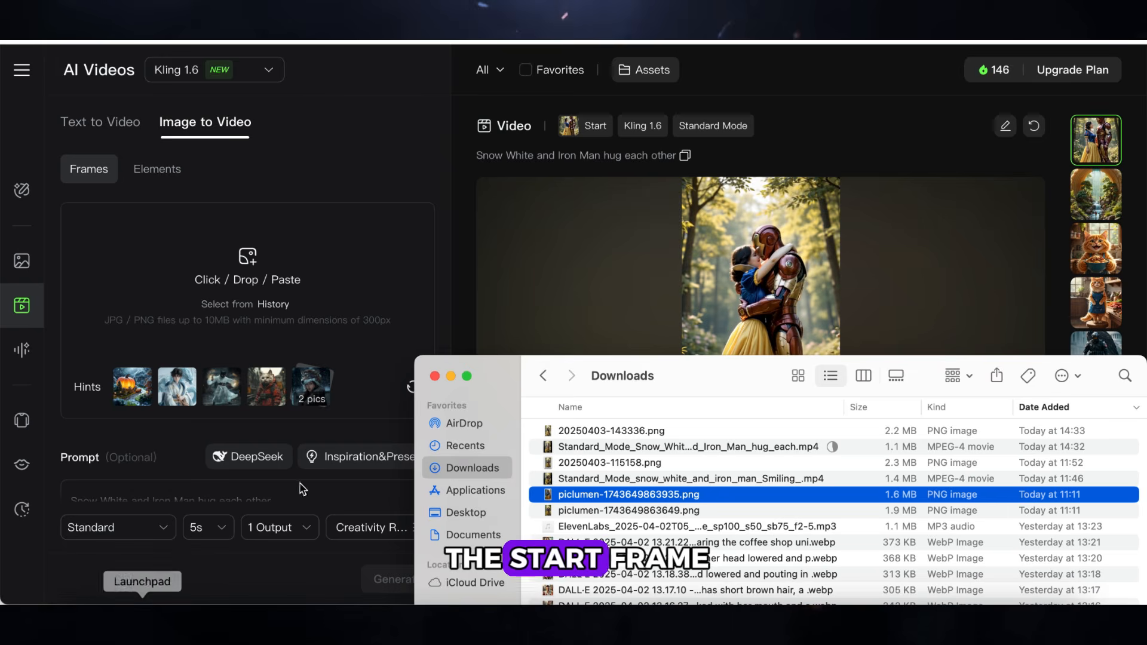
left_click_drag(565, 429, 256, 294)
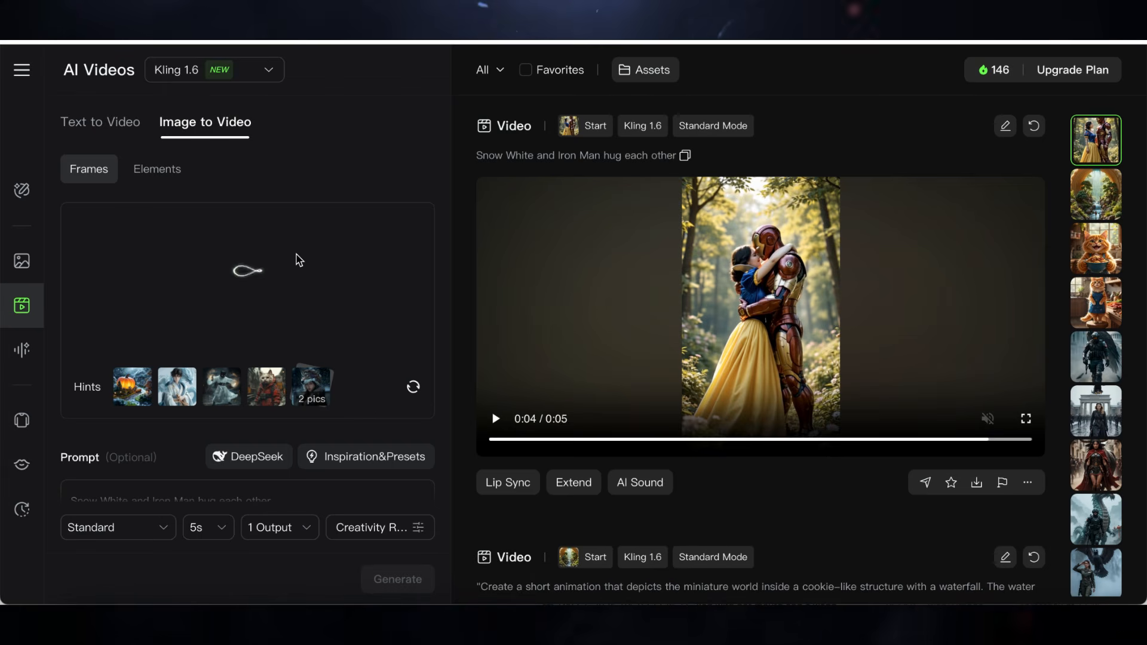
left_click(293, 388)
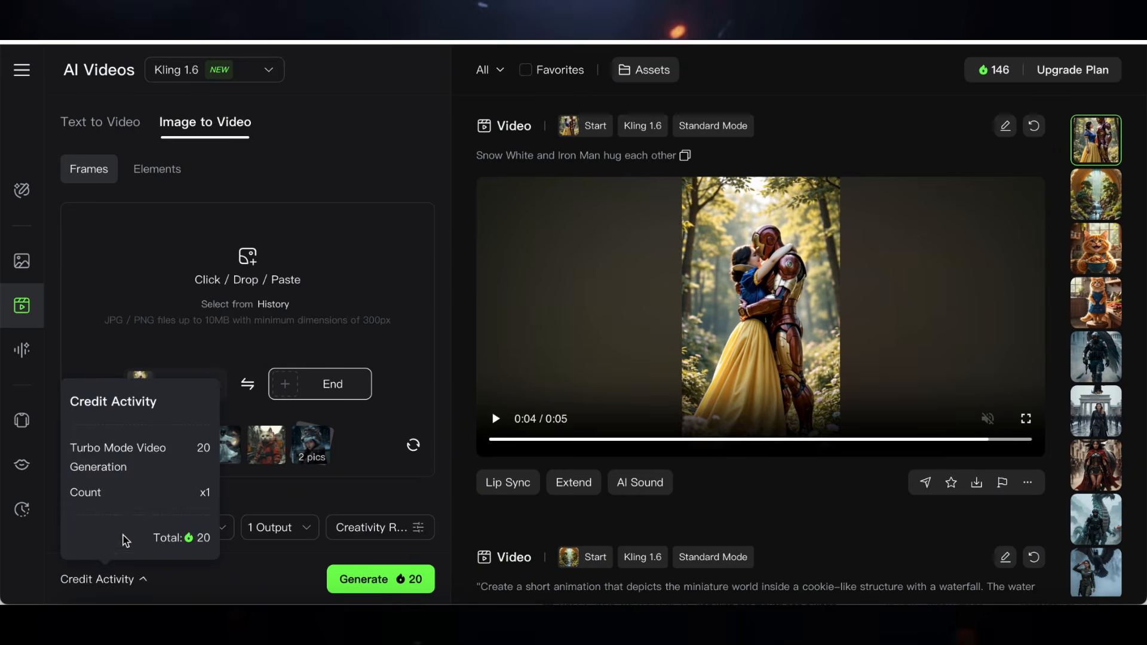
left_click(87, 600)
left_click_drag(597, 493, 275, 272)
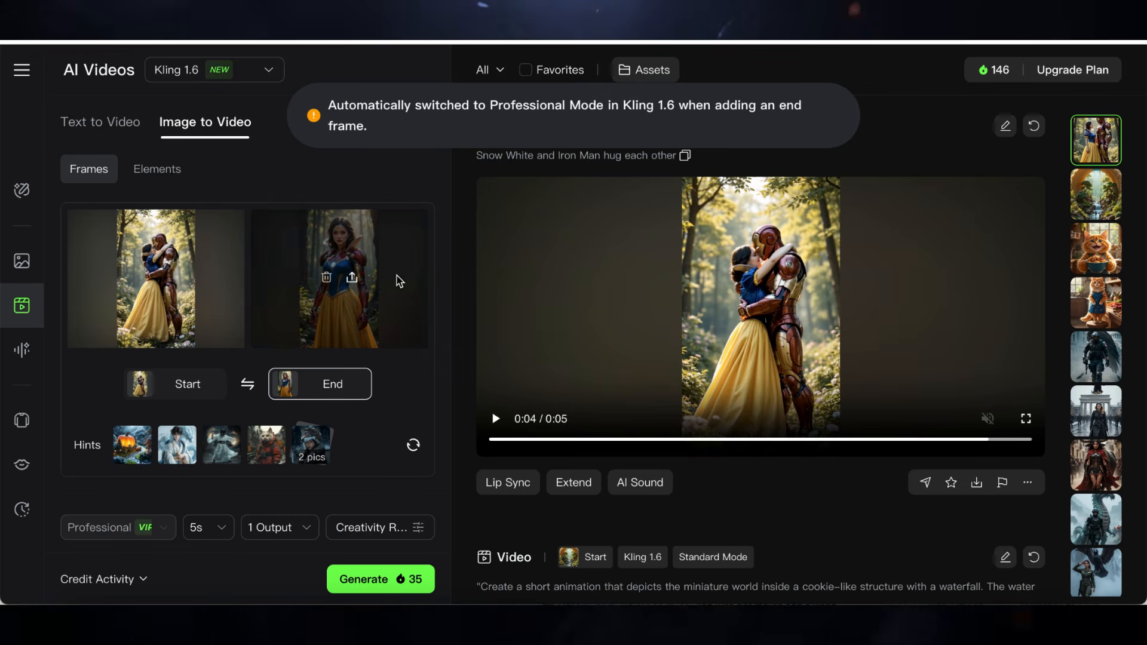
Set the prompt to "Snow White and Iron Man hug each other, and then transform smoothly to the end frame" and generate the video
scroll(245, 314, "down", 4)
left_click_drag(70, 324, 294, 325)
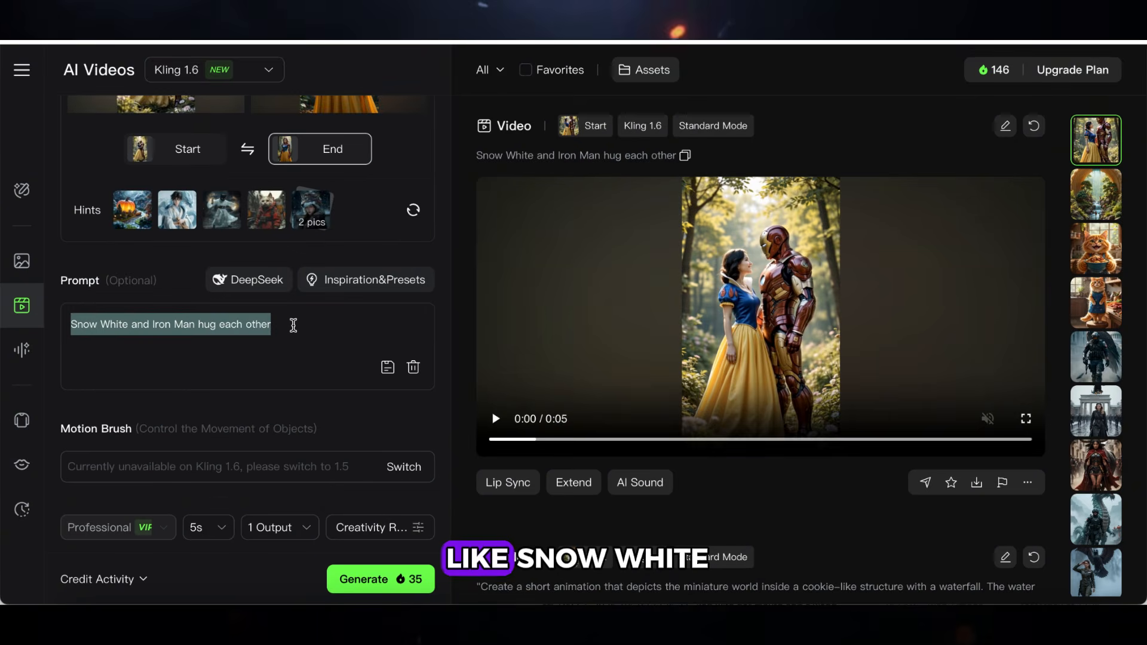
type("Snow White and Iron Man hug each other, and then transform smoothly to the end frame")
left_click_drag(158, 324, 277, 340)
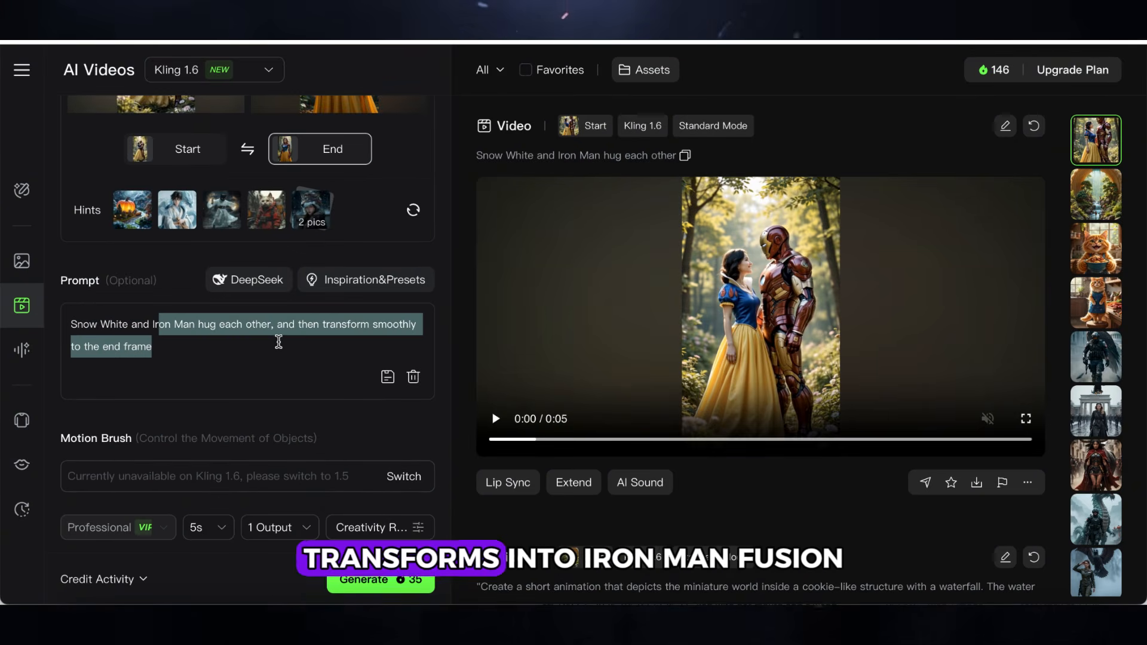
left_click(278, 342)
left_click(388, 578)
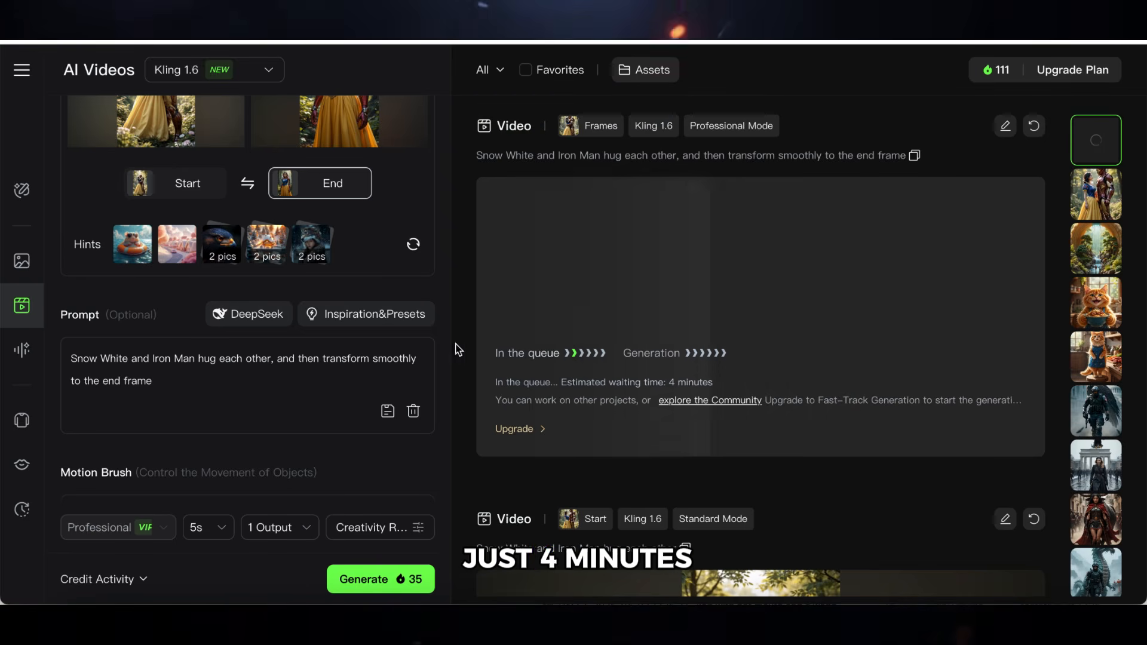
Preview the generated clip of the woman walking towards the camera with the flashing blue reactor and download it
scroll(395, 335, "up", 3)
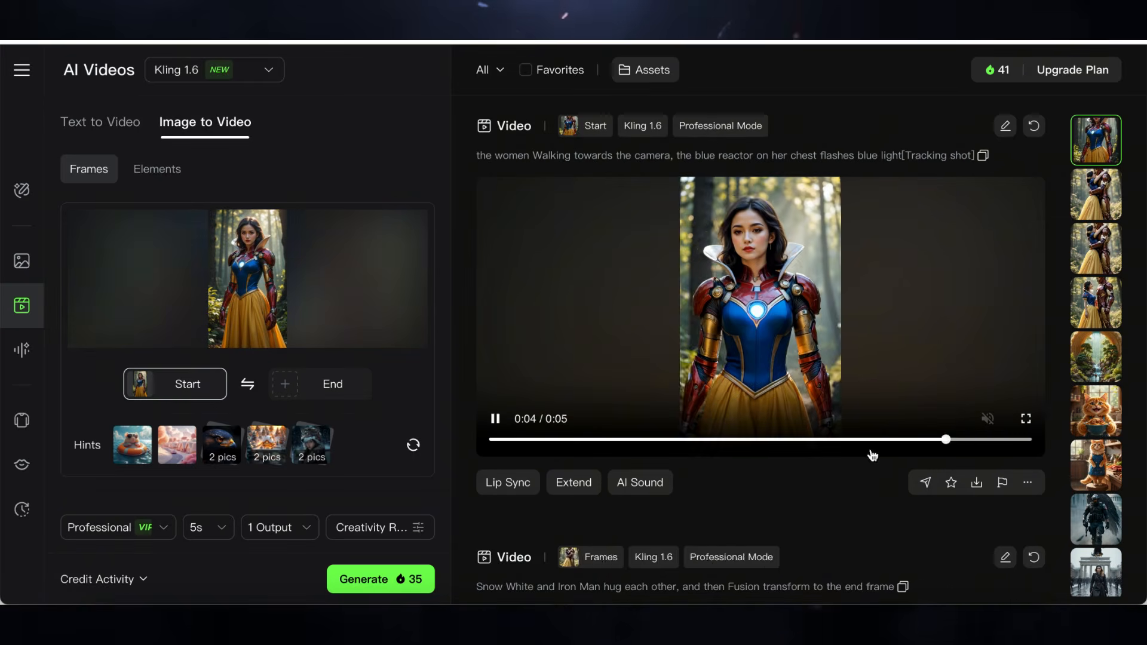
left_click(496, 419)
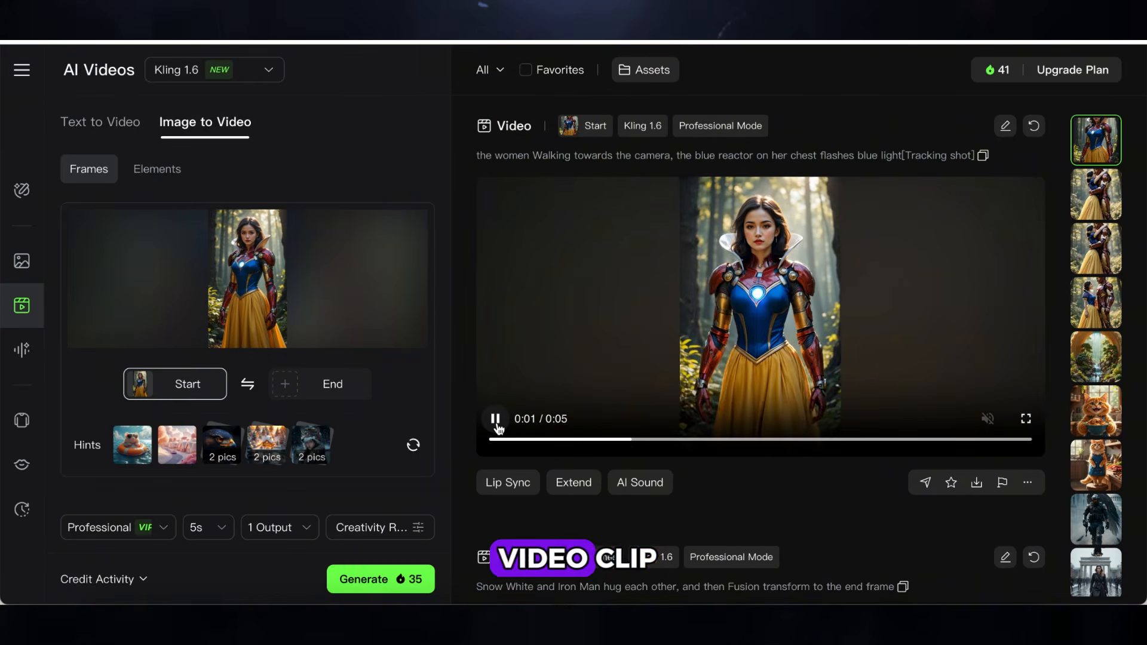
left_click(977, 483)
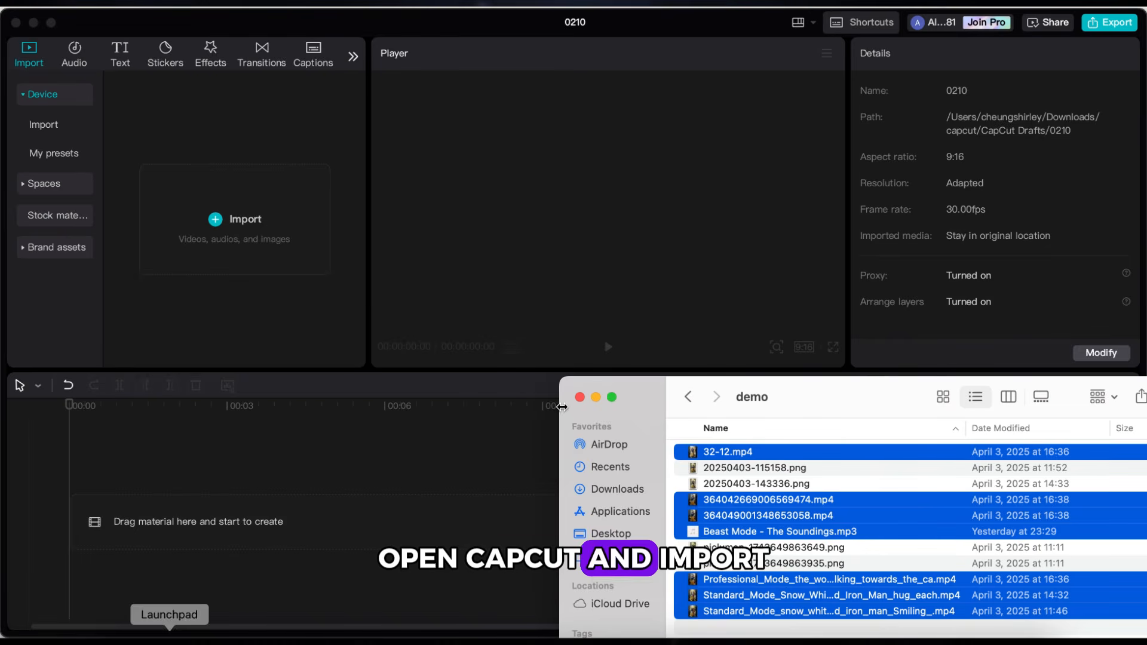
Switch to CapCut and import the selected video clips and Beast Mode - The Soundings.mp3 from the demo folder
left_click_drag(759, 452, 285, 280)
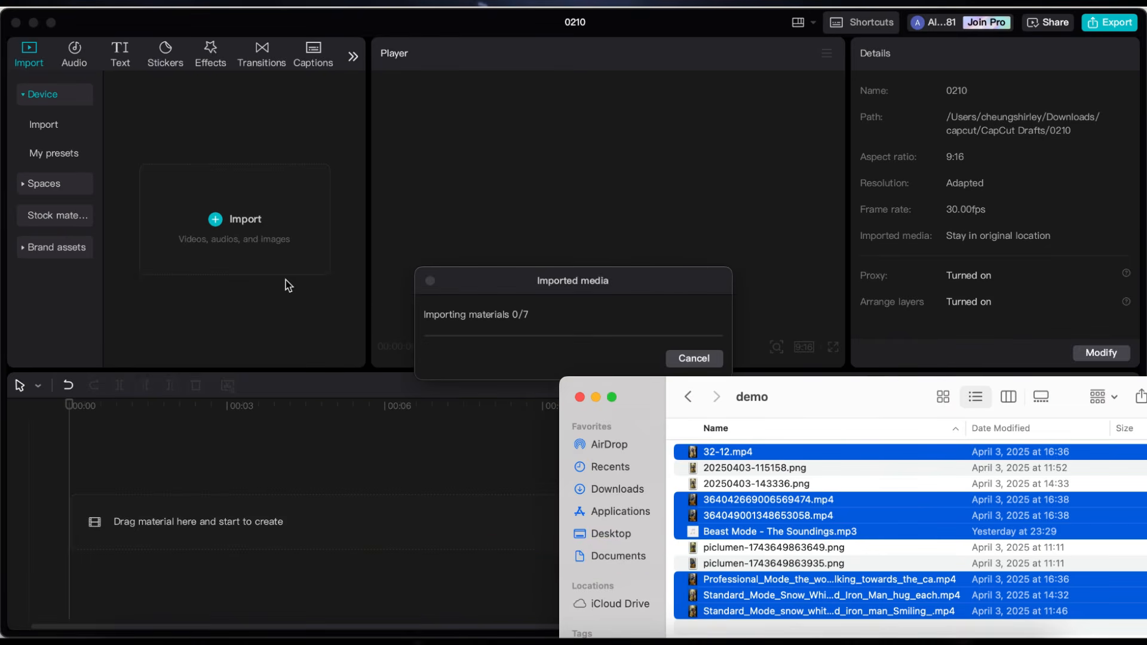
left_click(347, 266)
Add Beast Mode - The Soundings.mp3 to the timeline and mark its beats automatically with Beats 1
scroll(351, 286, "down", 5)
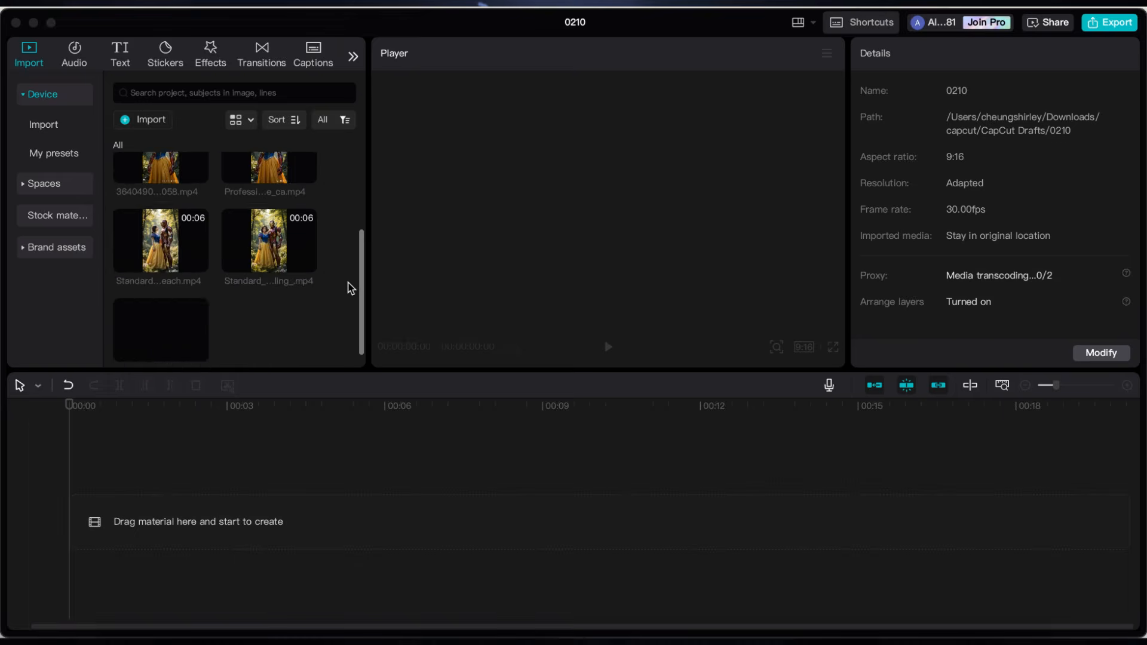
left_click_drag(206, 259, 146, 530)
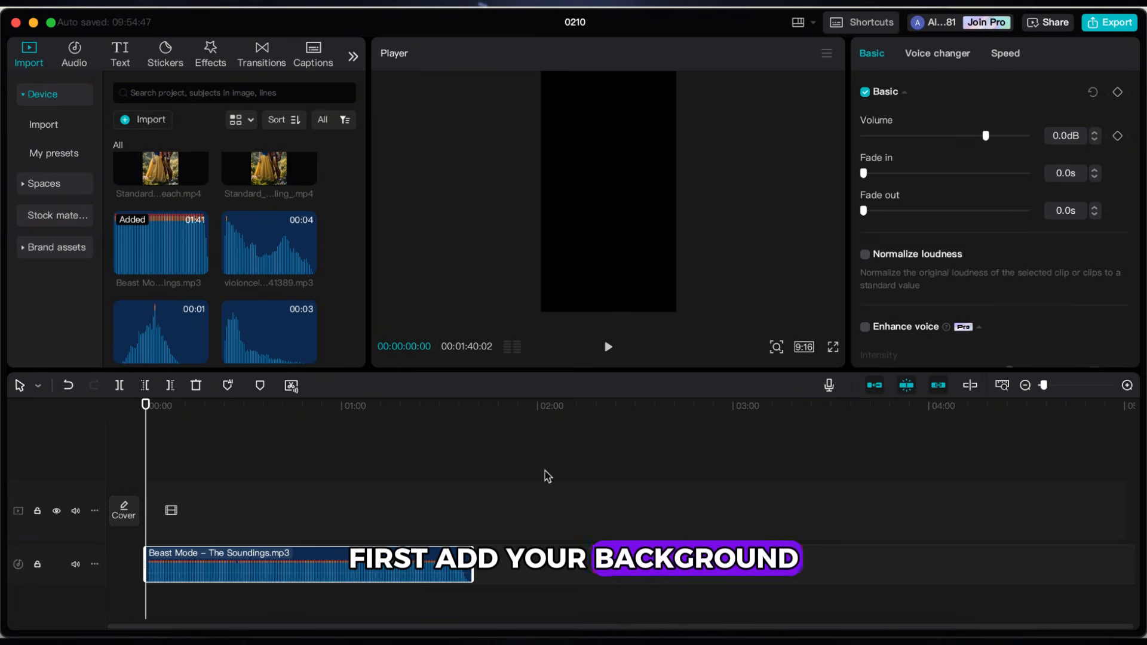
left_click(1125, 385)
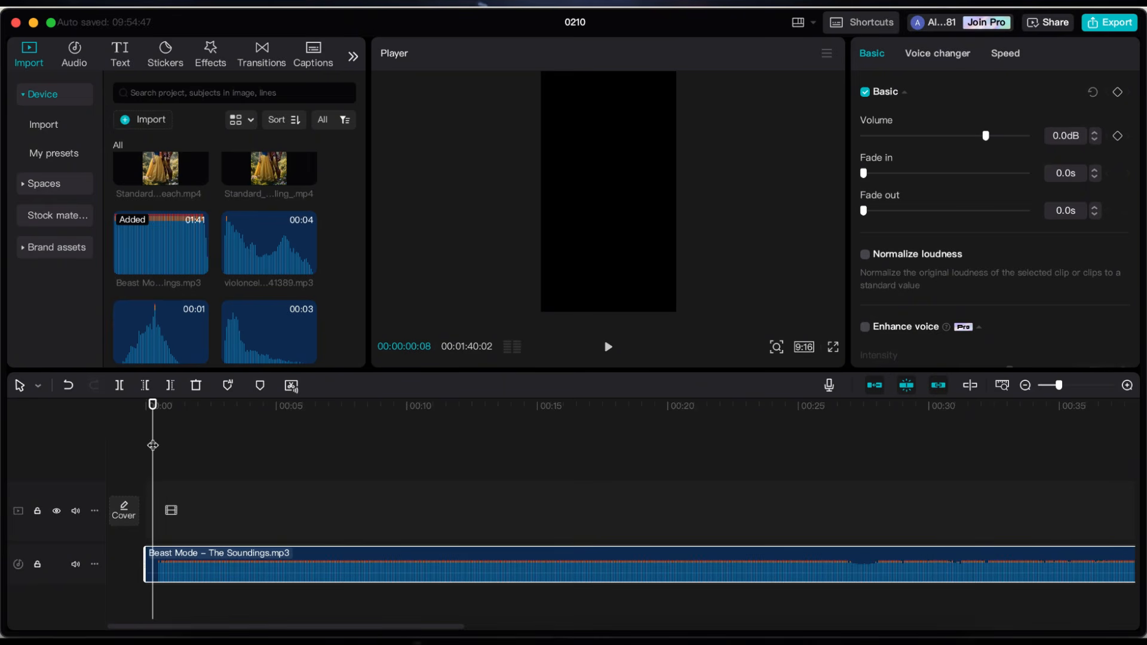
left_click(227, 385)
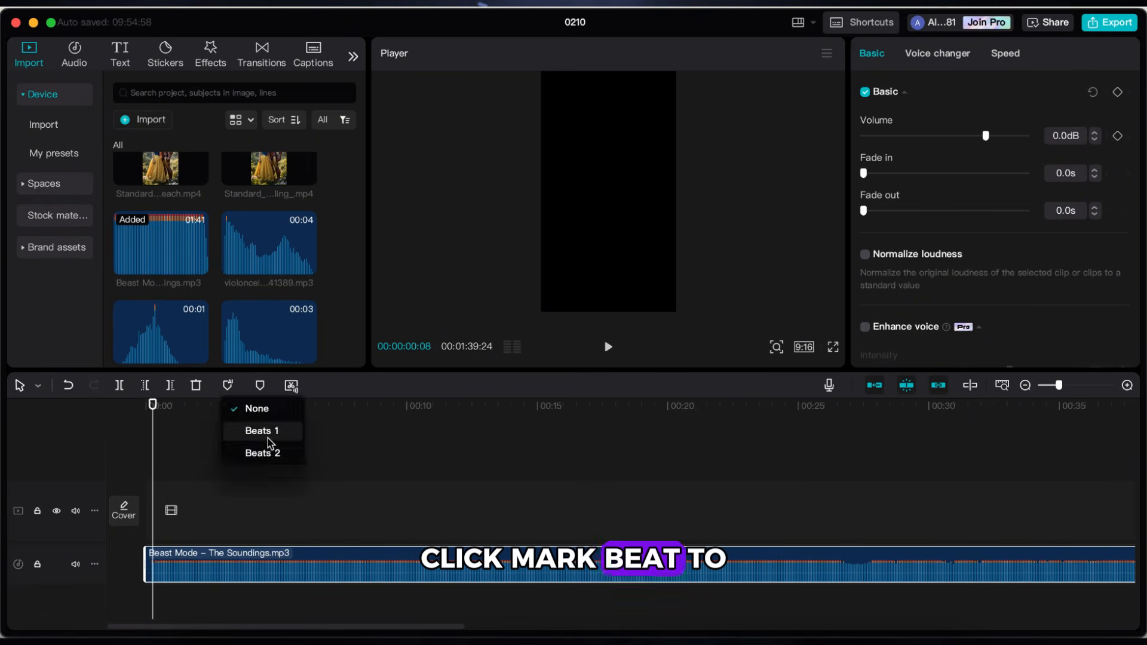
left_click(266, 430)
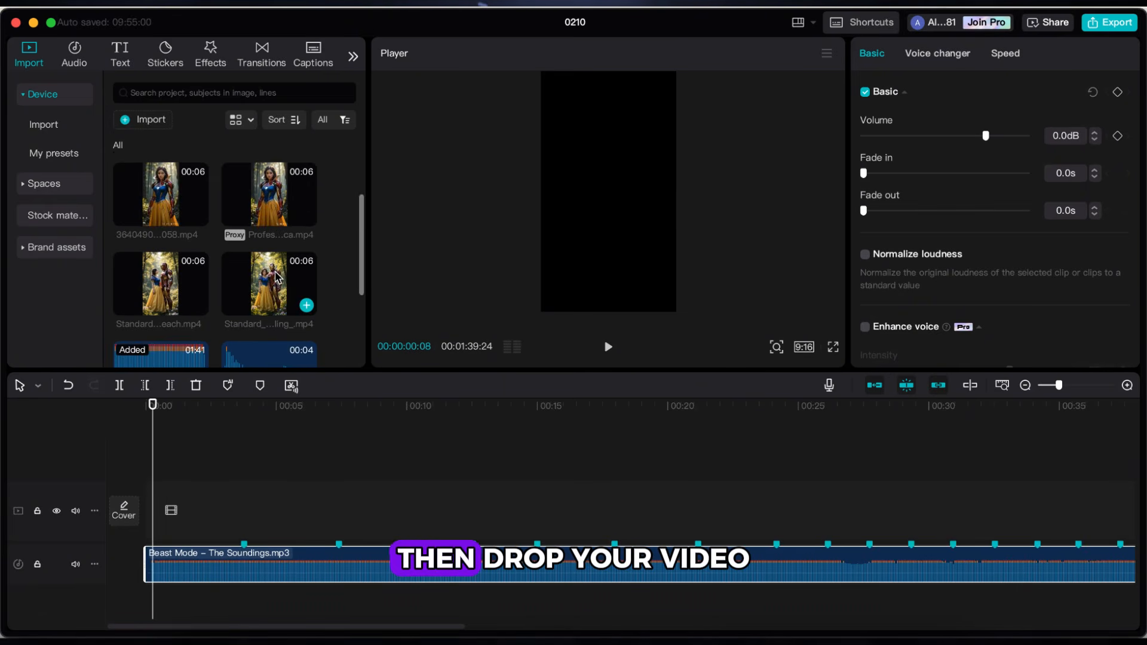
Place the smiling clip, the hug clip, 32-12.mp4 and the Professional_Mode walking clip one after another on the main video track
left_click_drag(269, 283, 149, 510)
left_click_drag(167, 287, 281, 511)
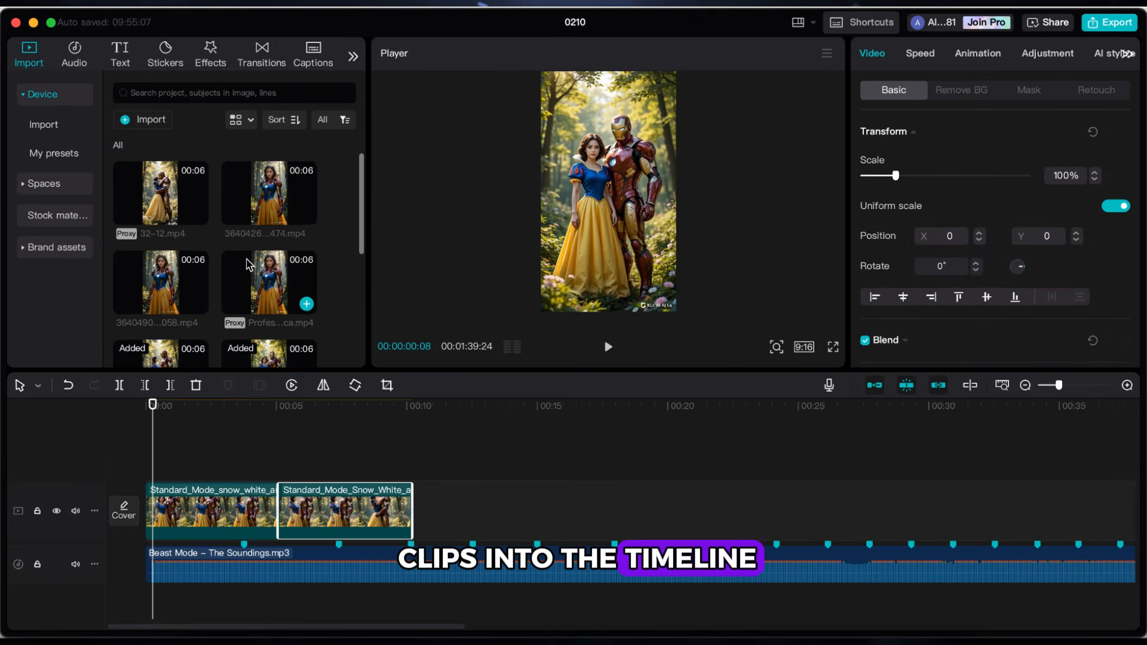
left_click_drag(176, 199, 418, 513)
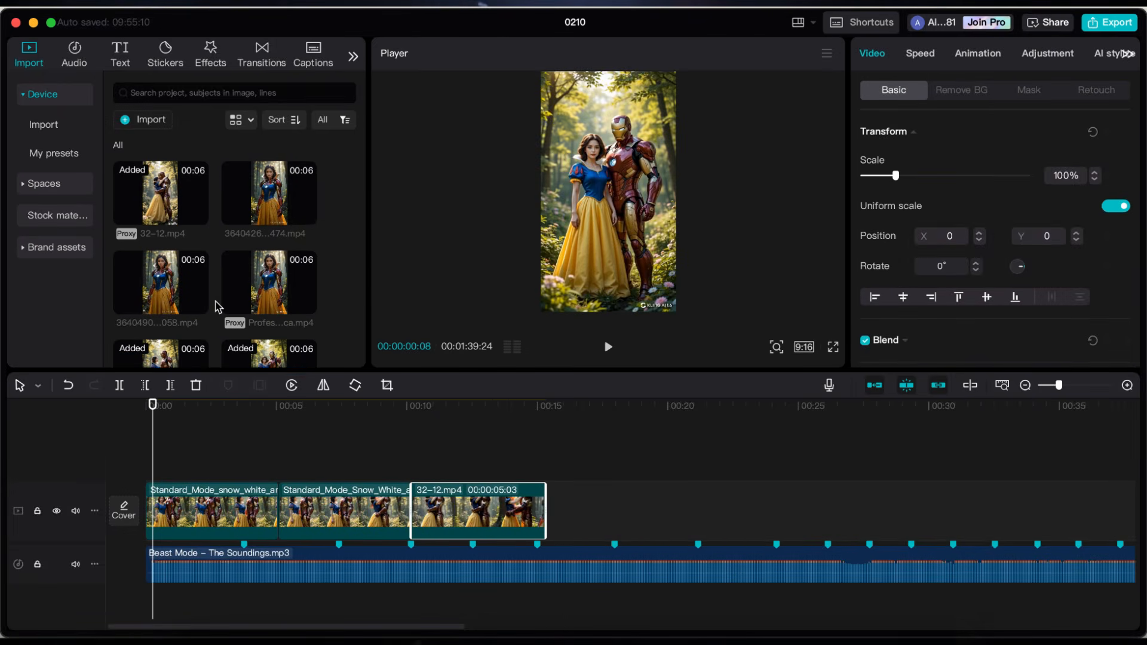
scroll(216, 306, "down", 2)
left_click(256, 329)
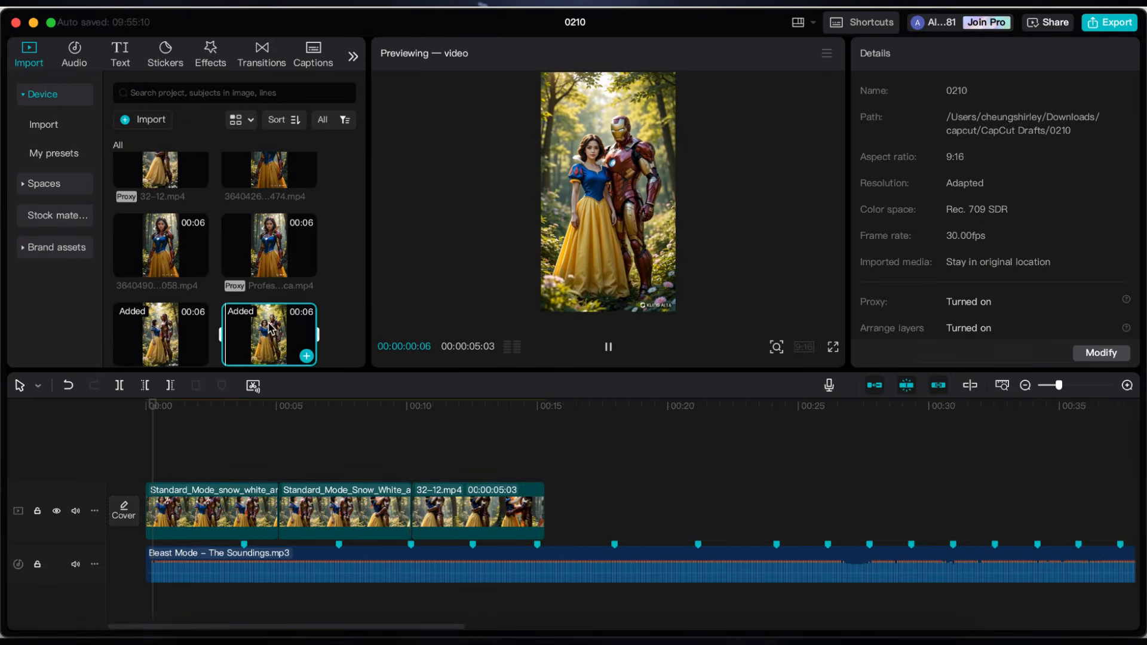
left_click(266, 254)
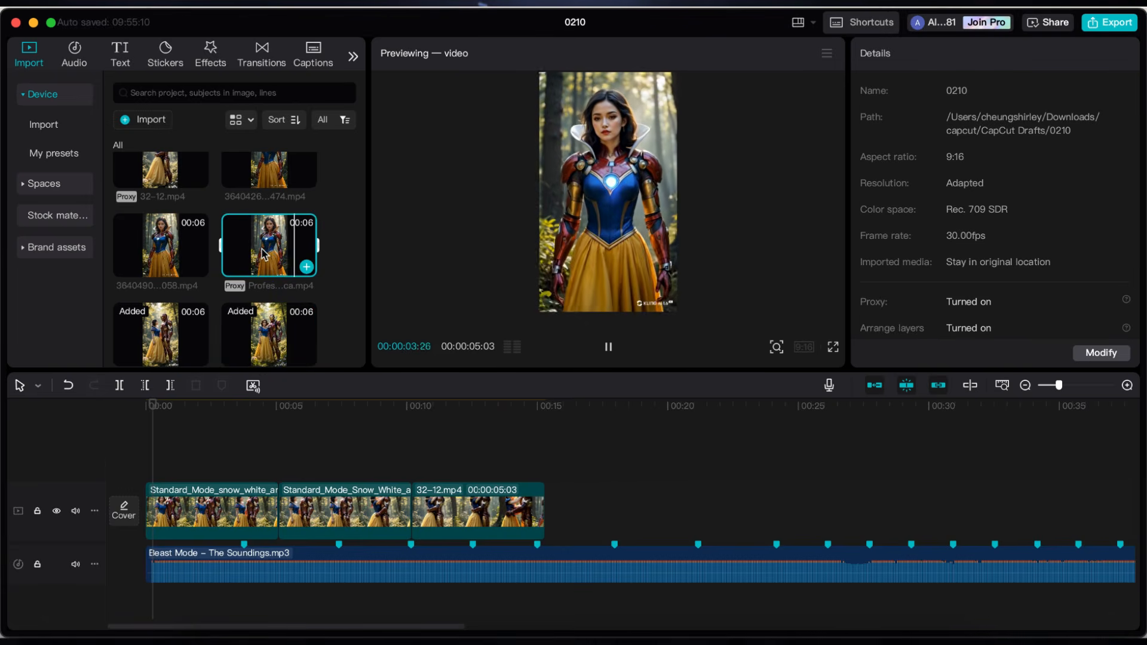
left_click_drag(266, 253, 534, 506)
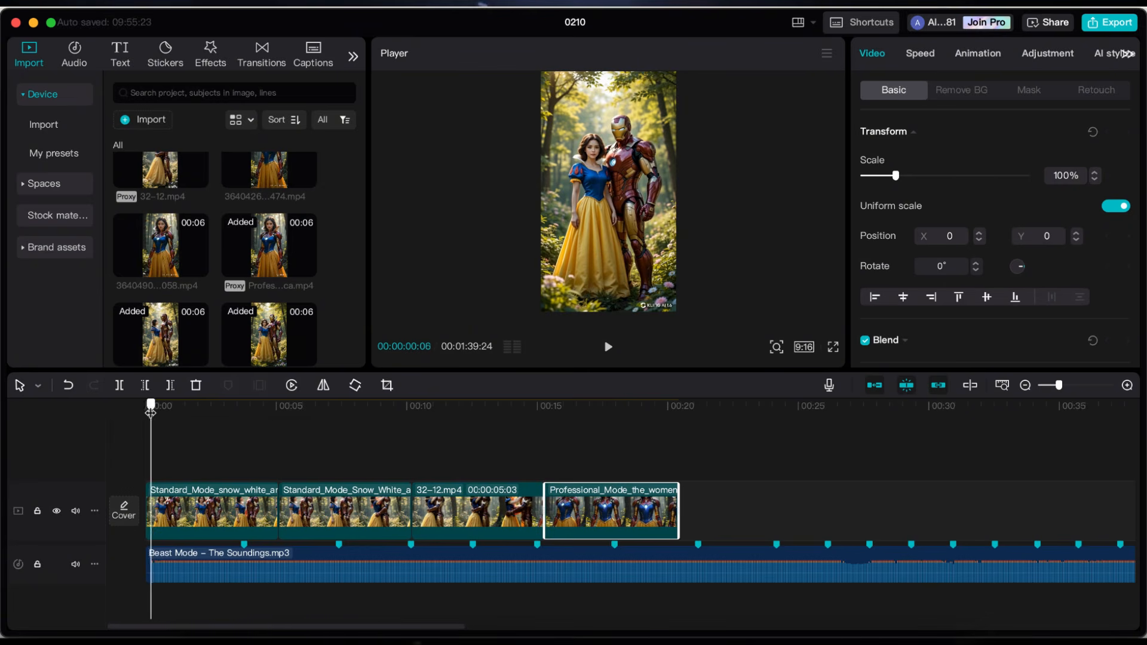
Trim the end of the first clip back to the first beat marker, at about 00:00:03:23
left_click_drag(146, 411, 247, 416)
left_click_drag(277, 515, 245, 514)
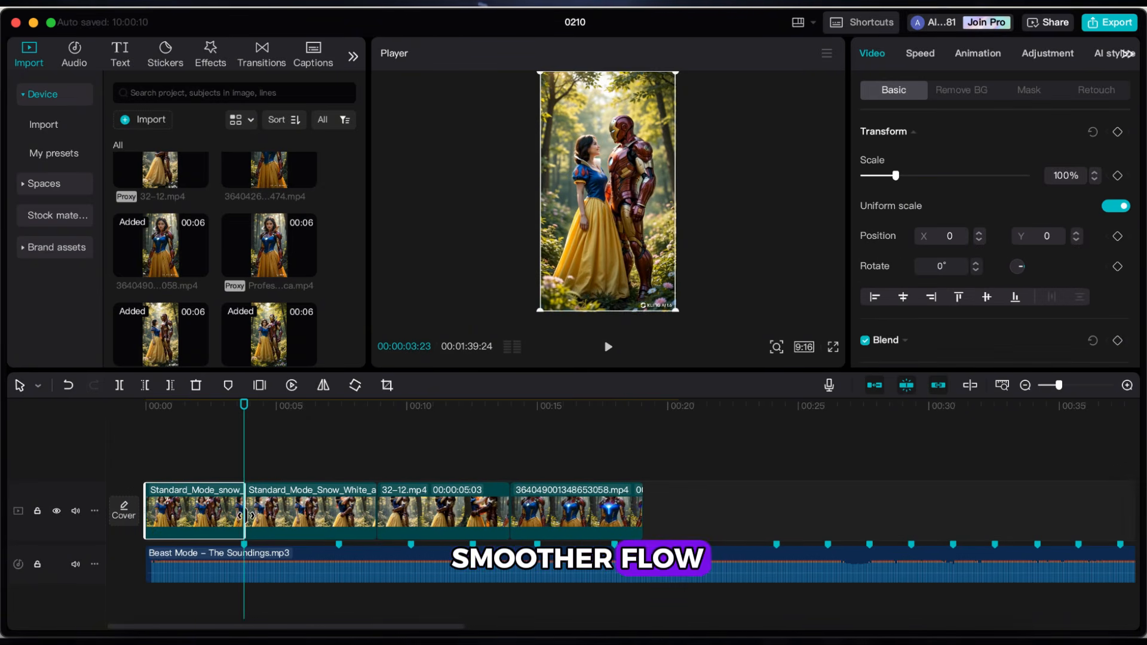
Scale the last clip, 364049001348653058.mp4, to 107% and shorten the preceding 32-12.mp4 clip to 00:00:04:15
left_click_drag(236, 448, 310, 424)
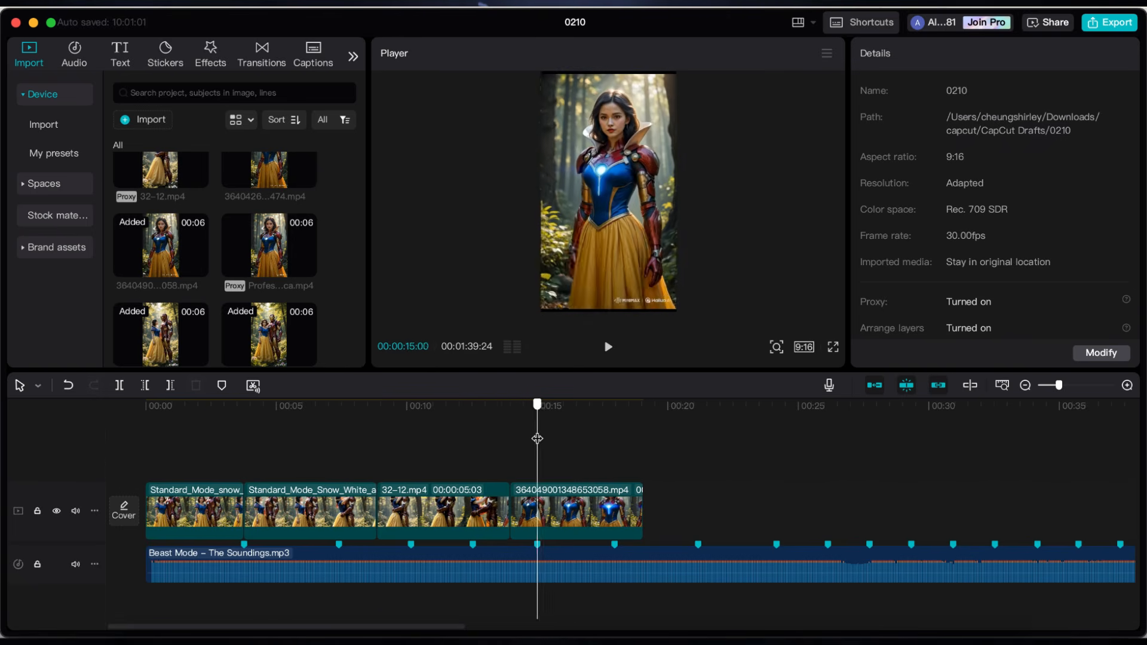
left_click(554, 513)
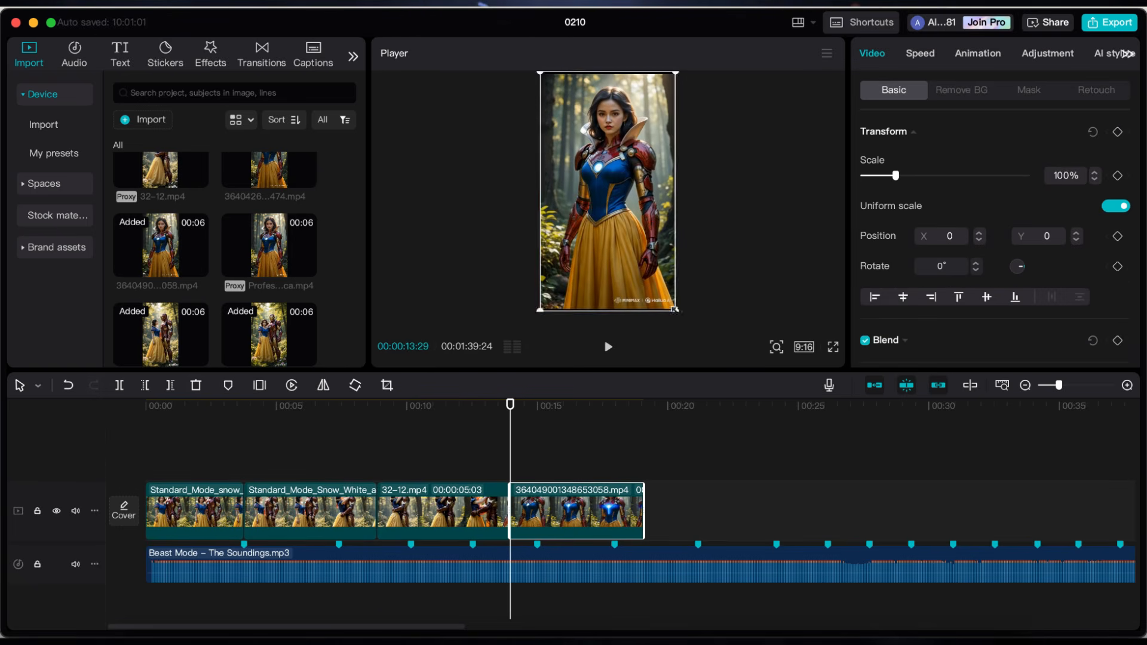
left_click_drag(510, 426, 491, 426)
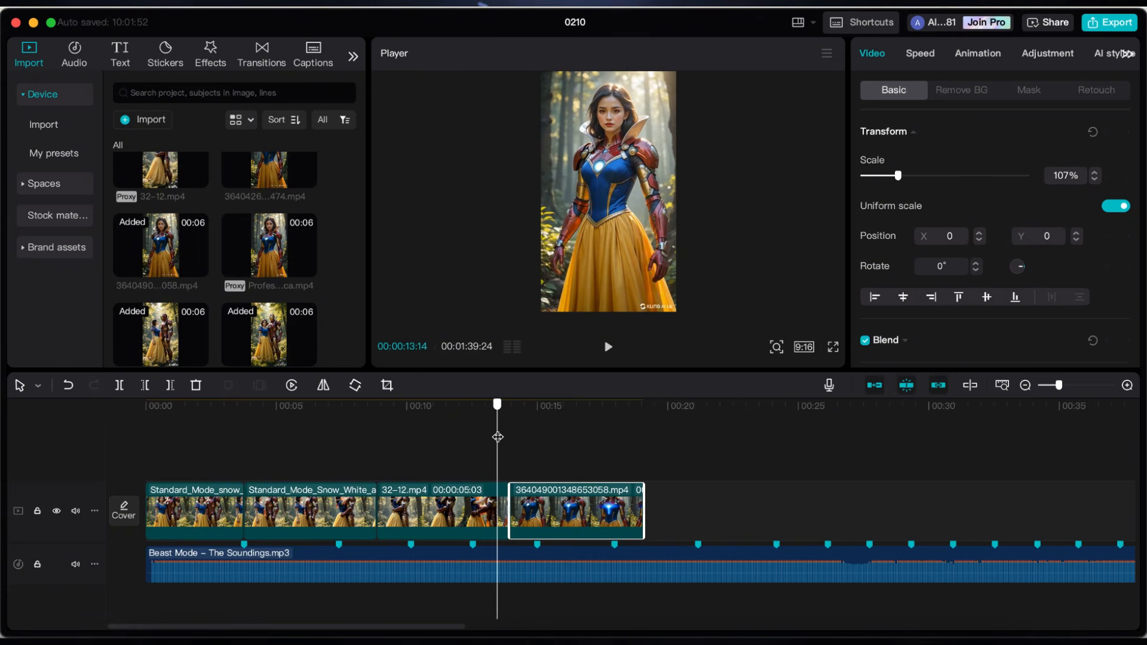
left_click_drag(333, 473, 357, 473)
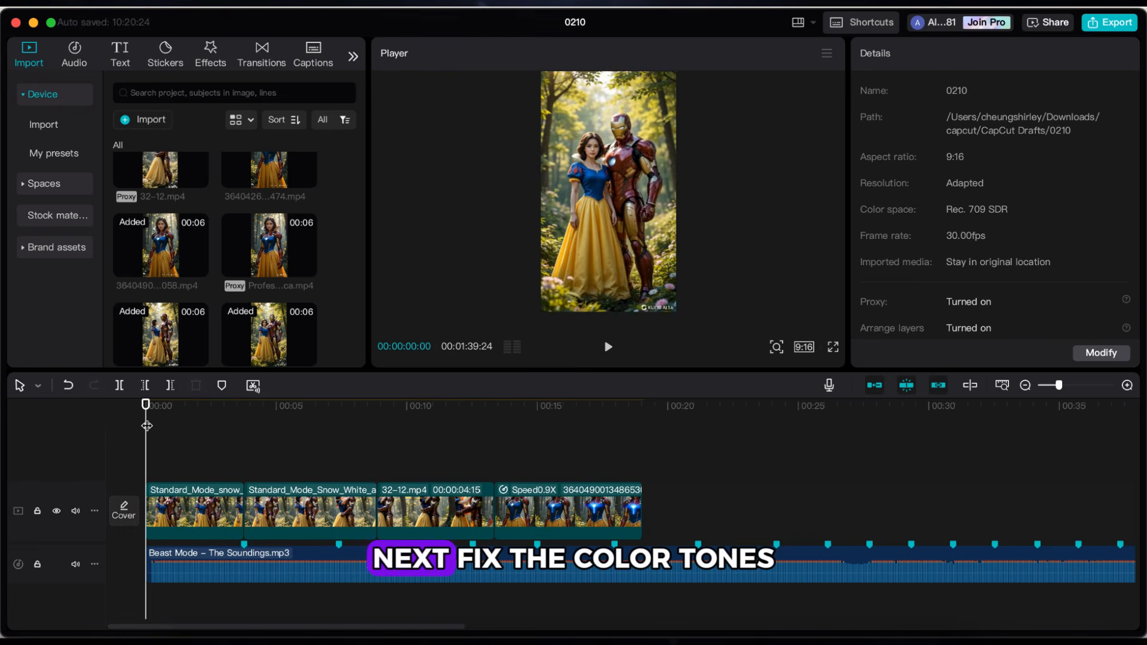
Add the Clear II filter to the timeline so it spans all four video clips
left_click(258, 432)
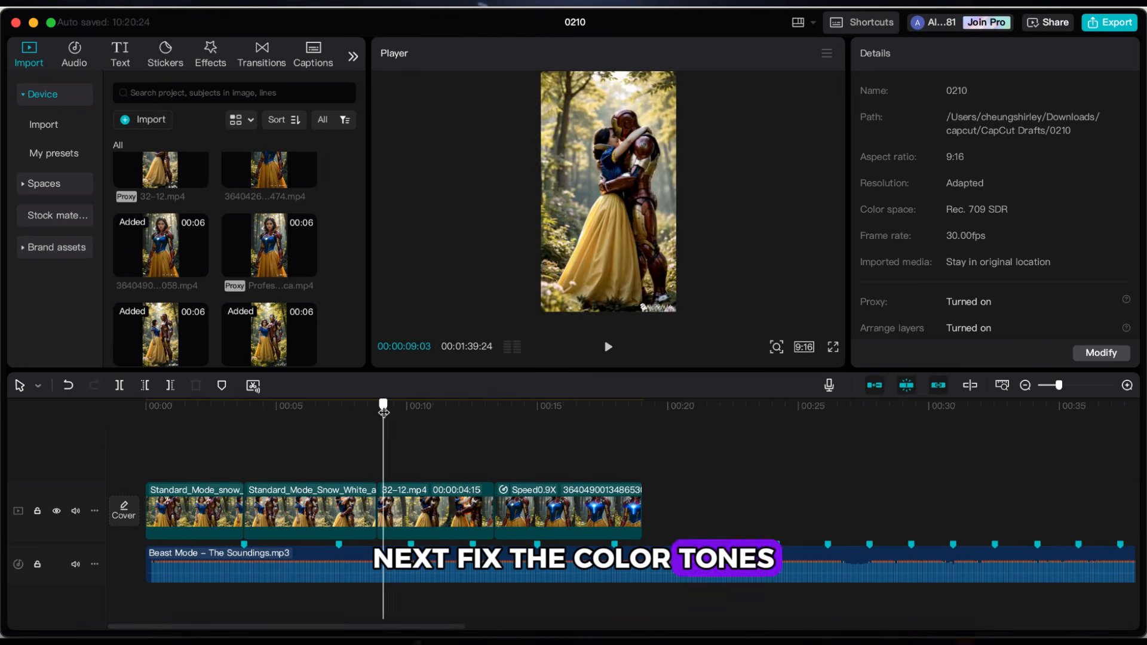
left_click_drag(384, 428, 329, 408)
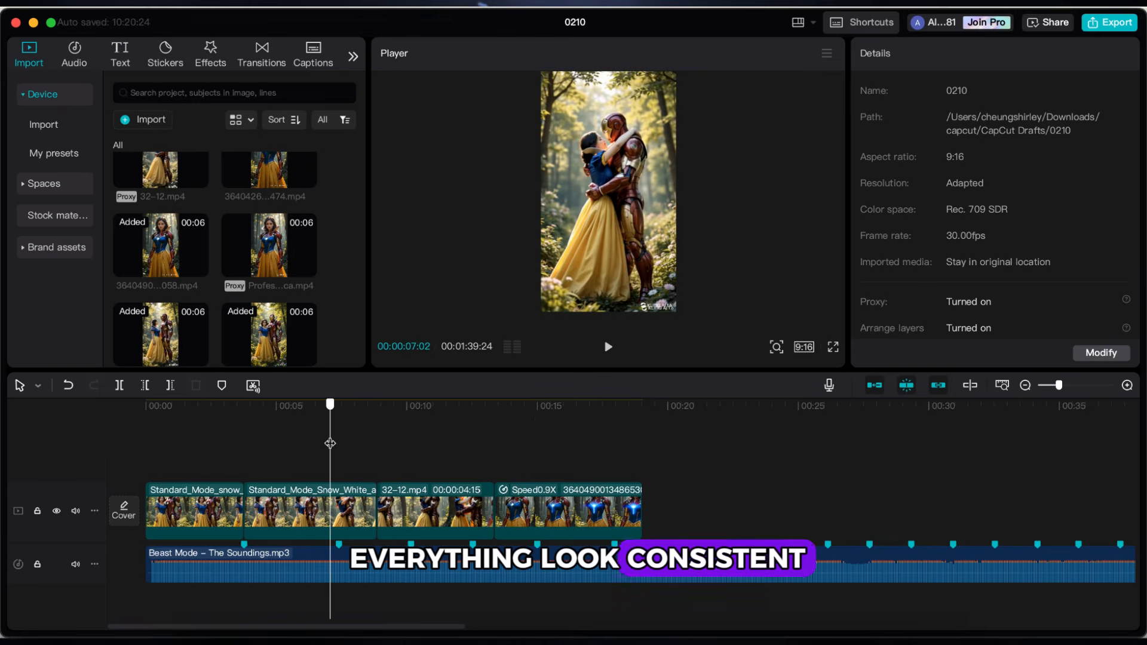
left_click(204, 61)
left_click_drag(309, 278, 625, 470)
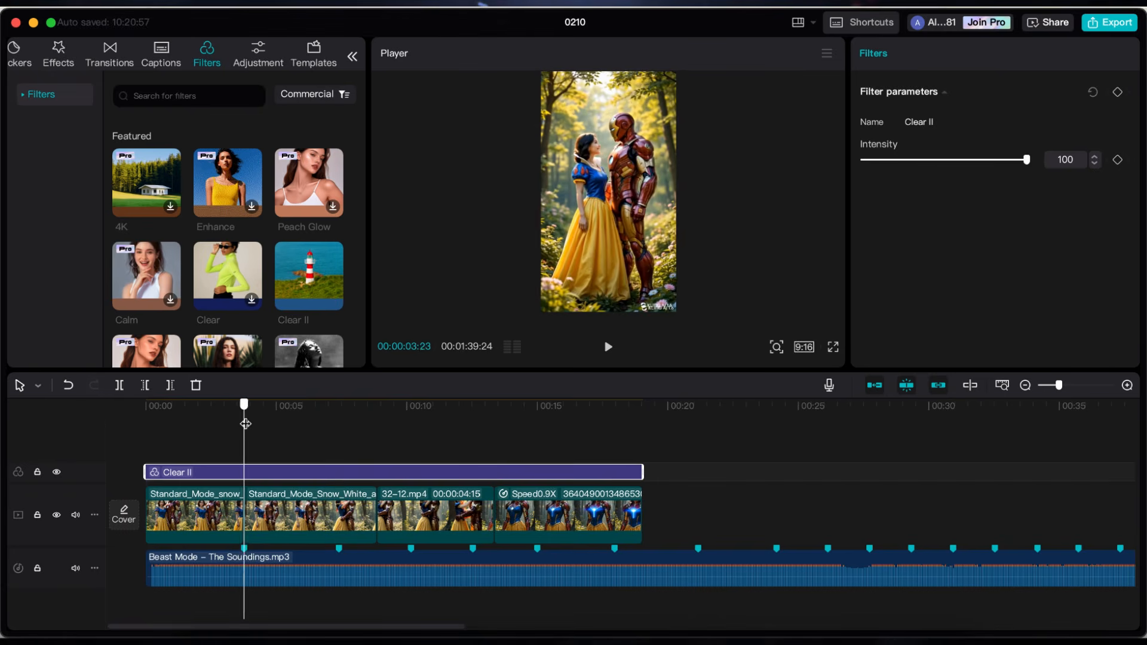
Lower the midtones on the Luma curve slightly for the second clip and for 32-12.mp4
left_click(265, 514)
scroll(965, 234, "down", 3)
left_click(1028, 90)
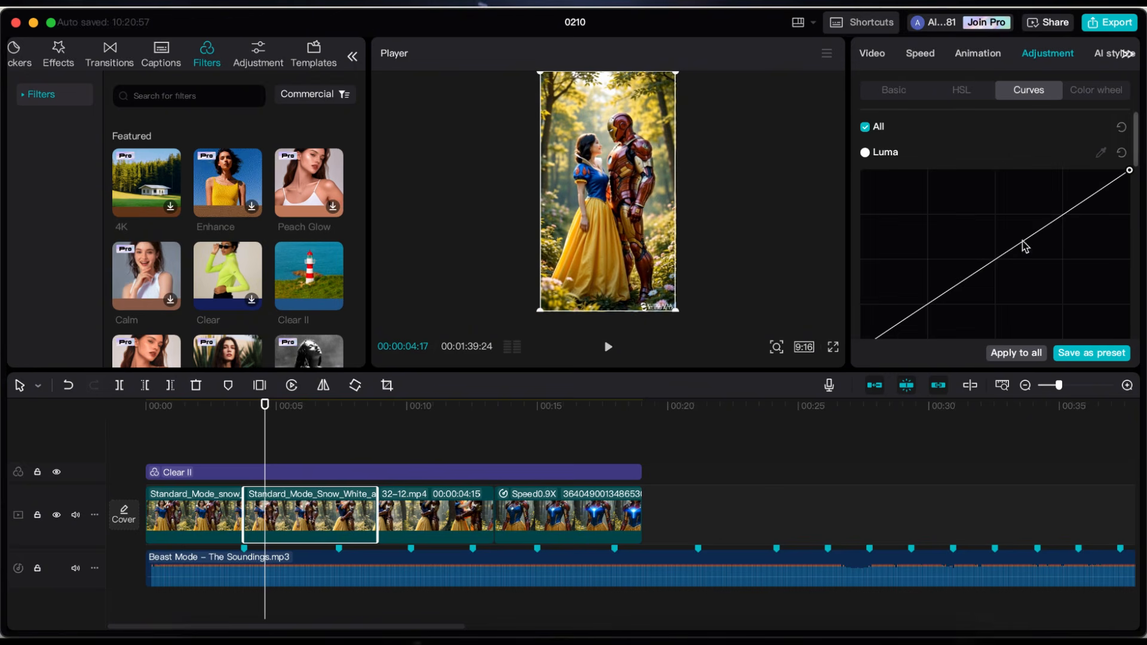
left_click(266, 422)
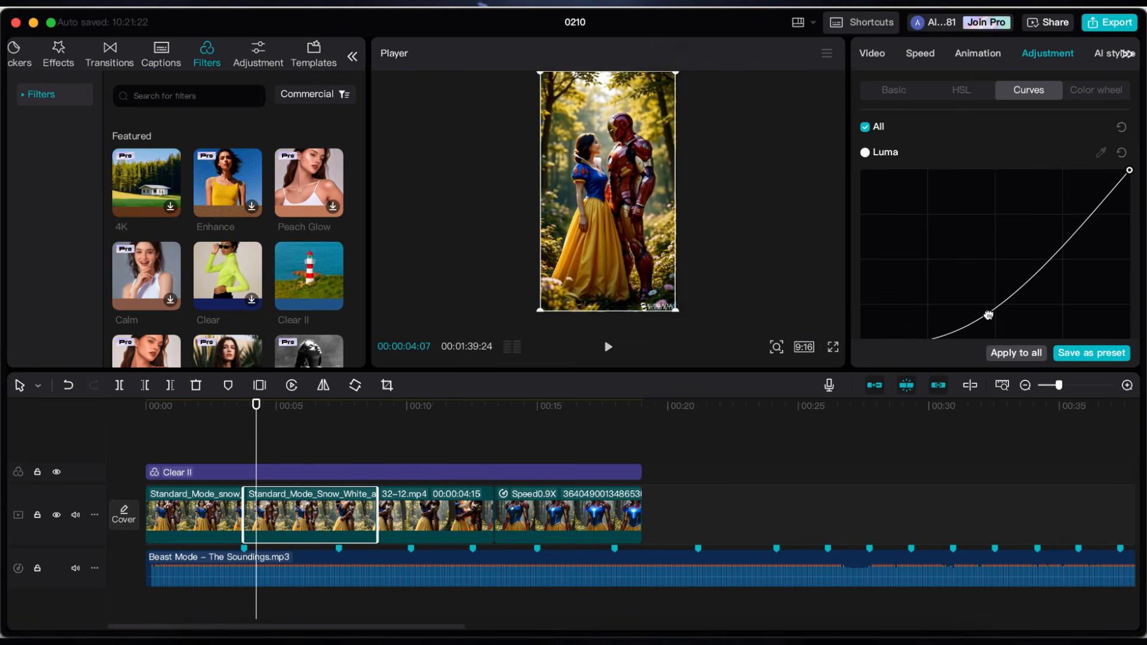
left_click_drag(988, 314, 979, 289)
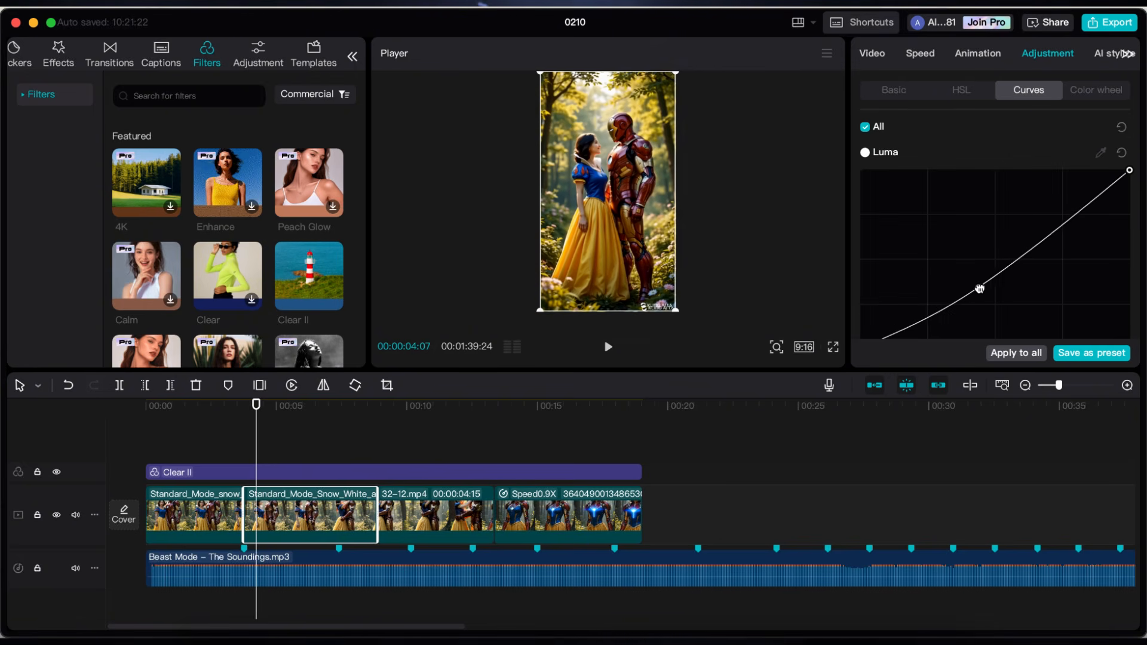
left_click(265, 428)
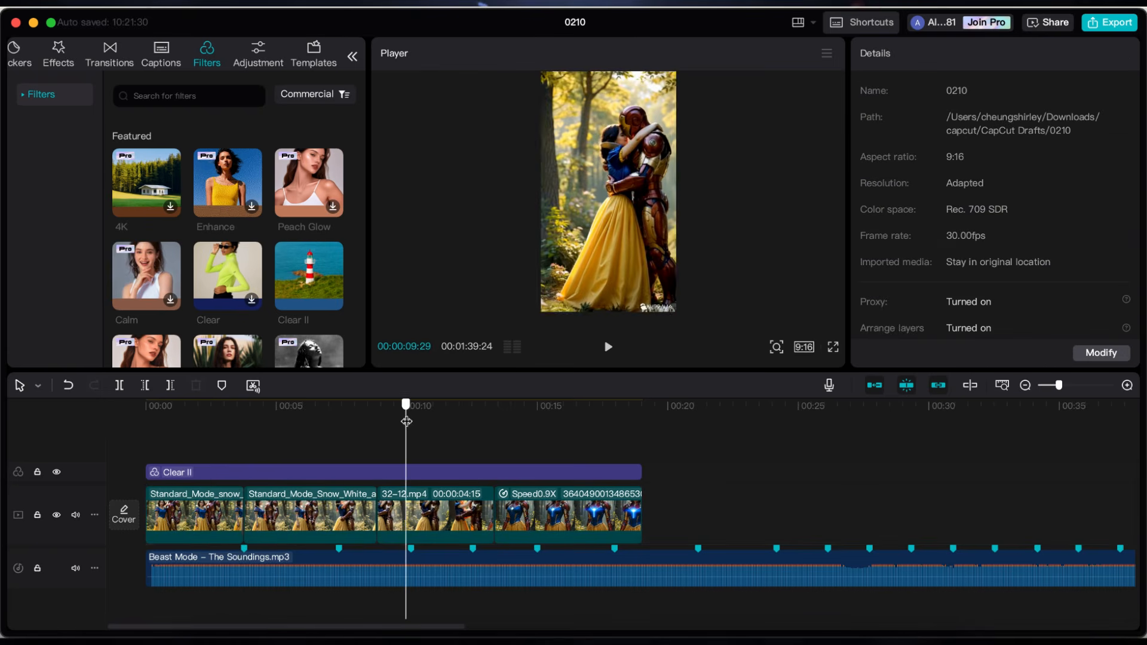
left_click(418, 514)
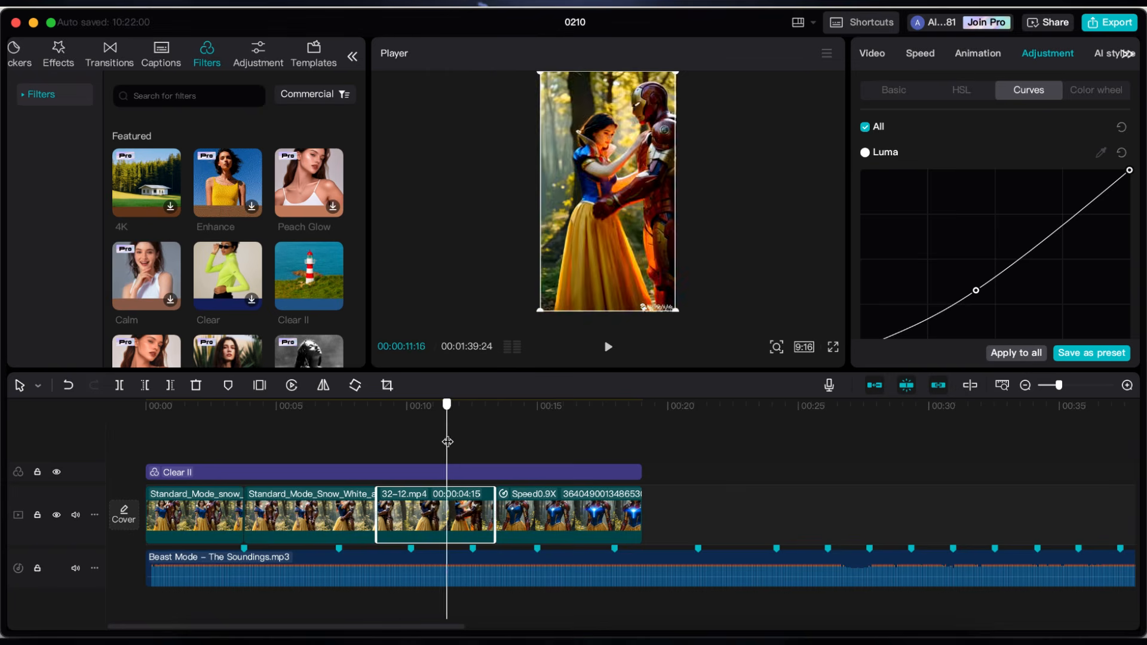
Cut off the Beast Mode music after the end of the last video clip, at 00:00:19:01
left_click(642, 405)
left_click(648, 567)
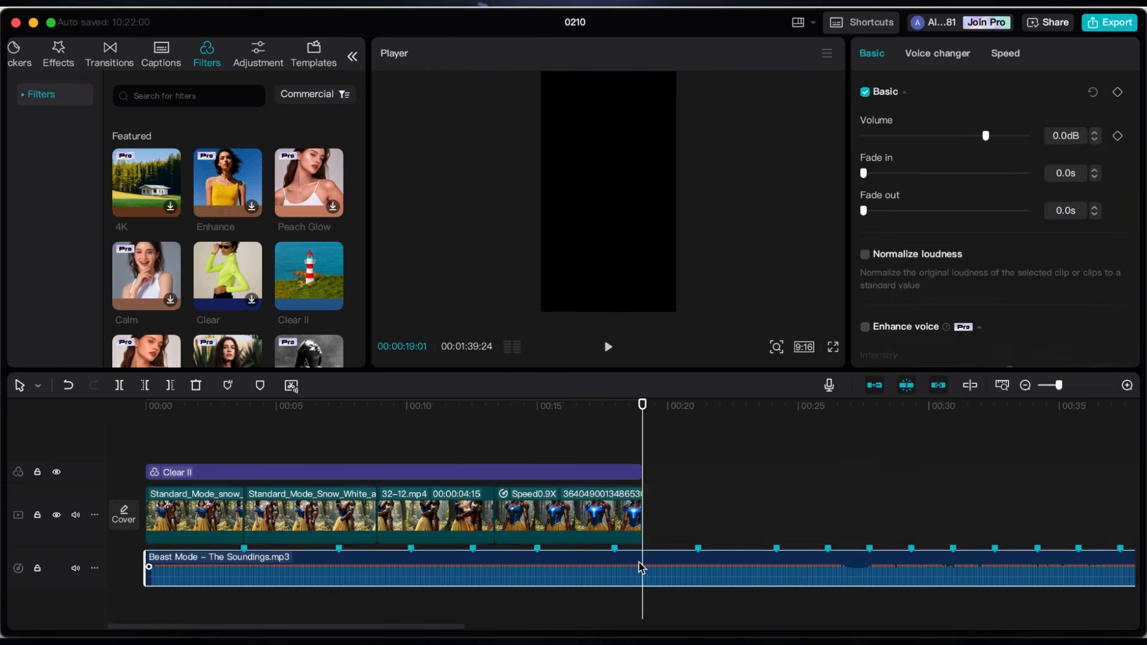
key("w")
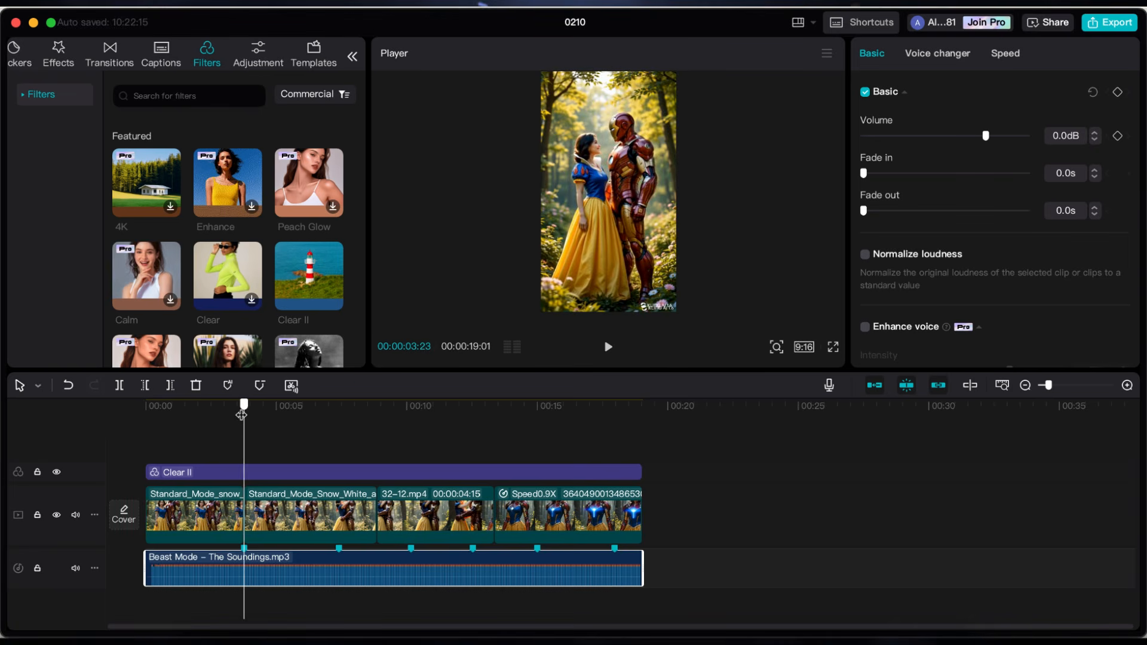
left_click_drag(268, 414, 381, 407)
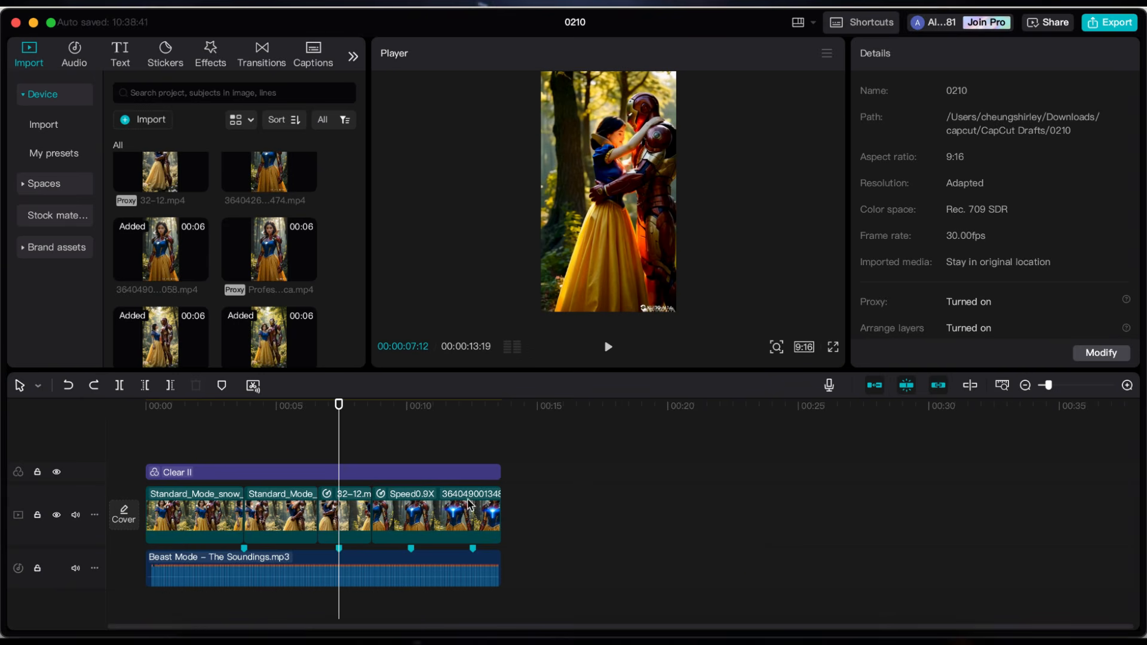
Reset the speed curve of 32-12.mp4 to None, apply the Hero curve to it and play back the result
left_click(345, 515)
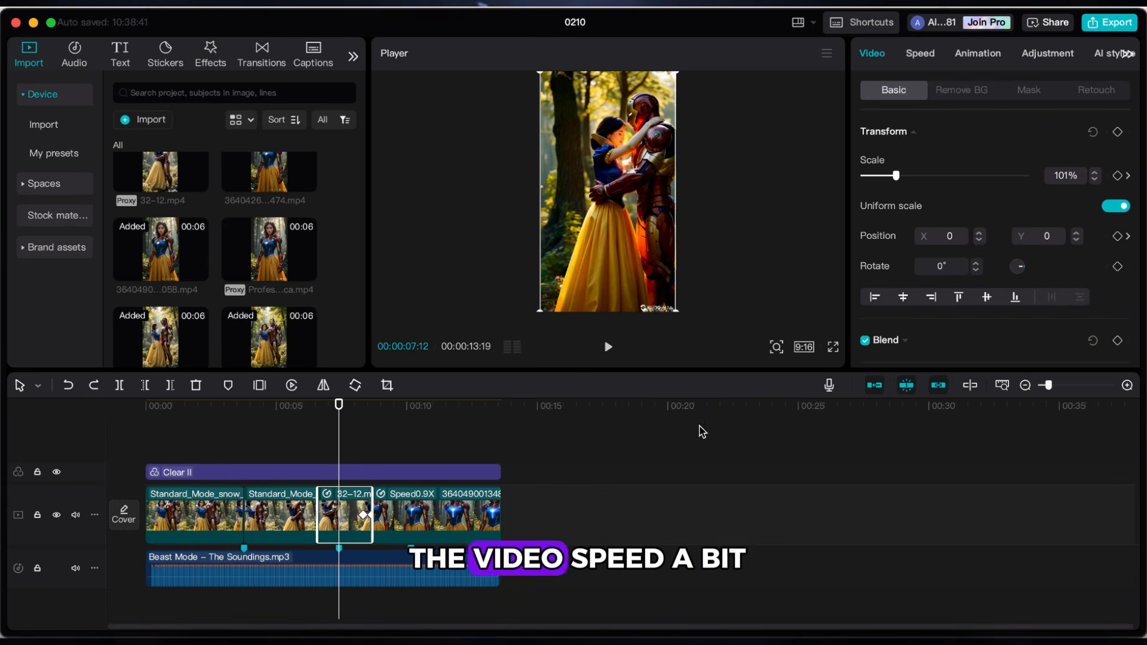
left_click(923, 55)
left_click(1066, 91)
left_click(895, 150)
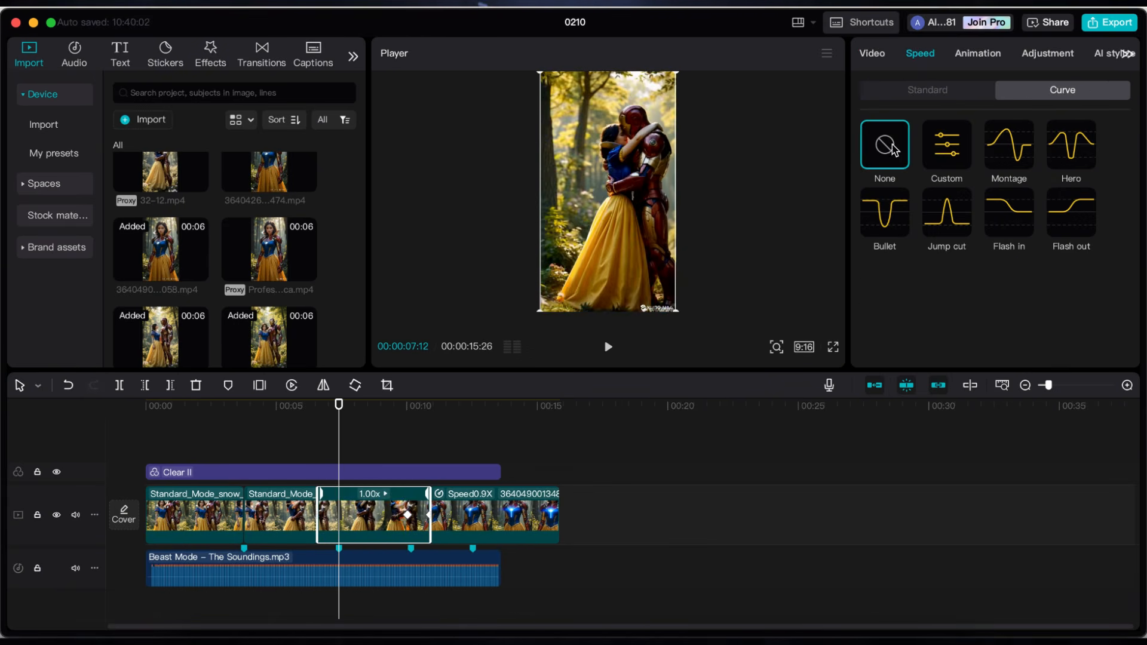
left_click(1077, 160)
left_click(321, 443)
left_click(608, 347)
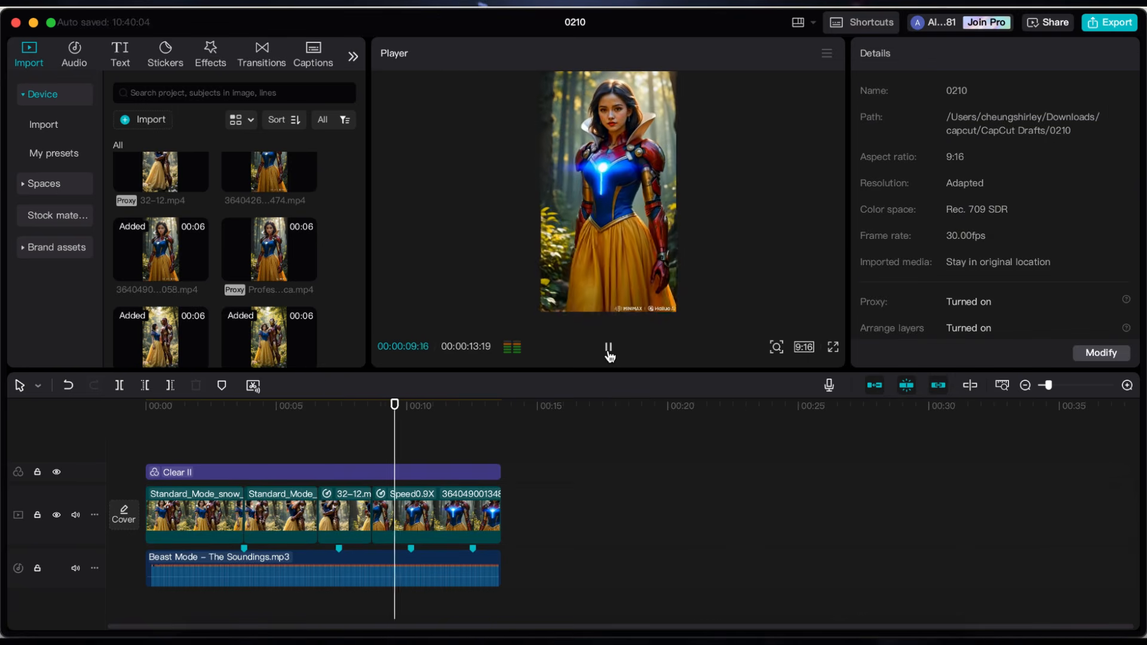
Apply the Montage speed curve to the first clip and trim the music back to the video's end at 00:00:12:14
key("super+z")
left_click(1023, 154)
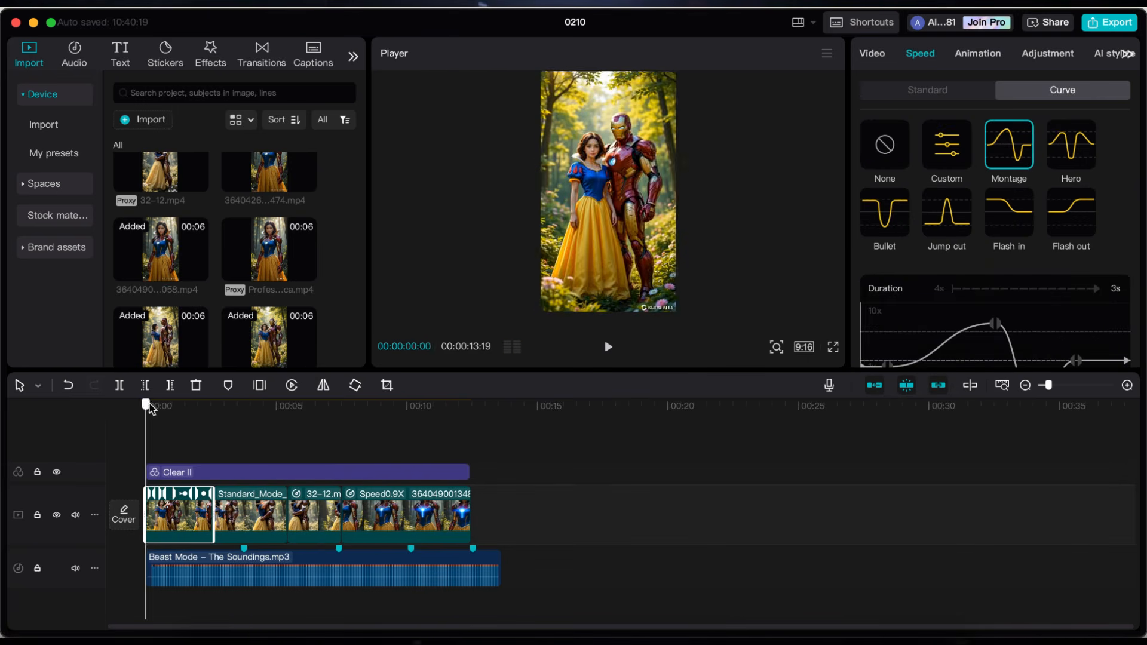
left_click(608, 346)
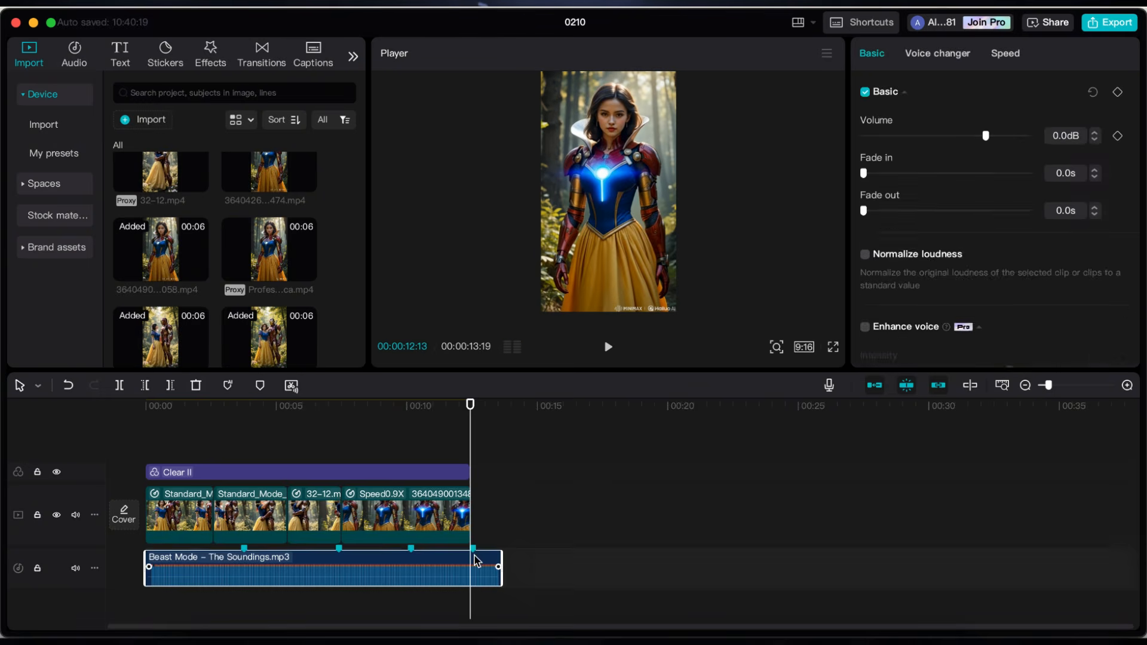
left_click_drag(501, 565, 471, 564)
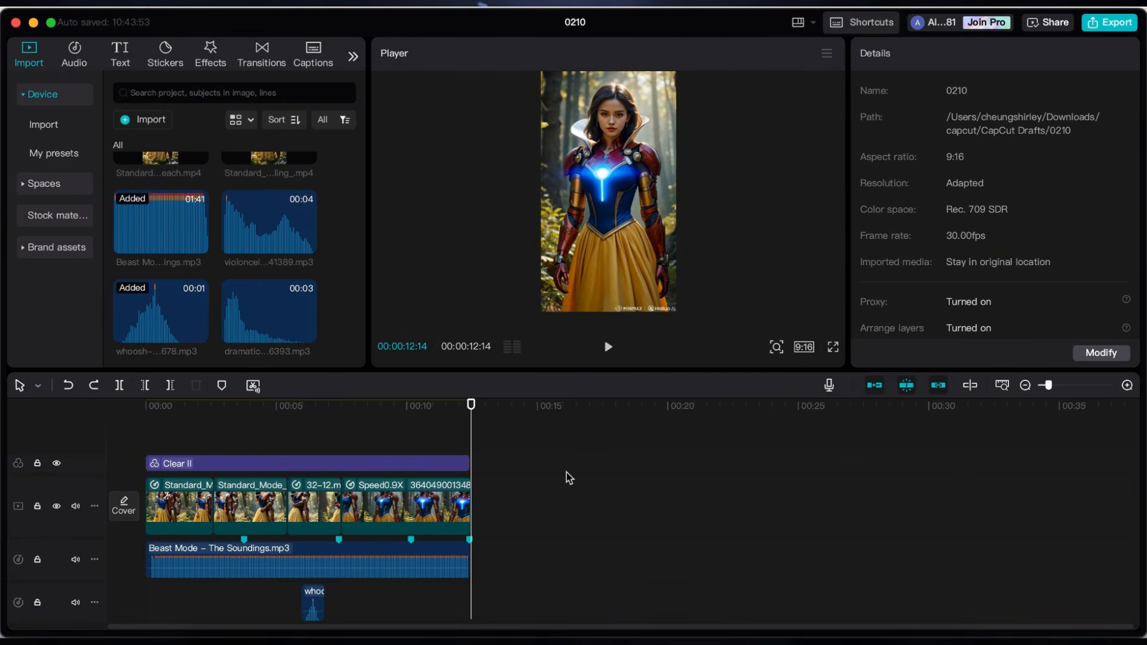
Combine everything on the timeline, including the filter, music and whoosh sound, into one compound clip
key("super+a")
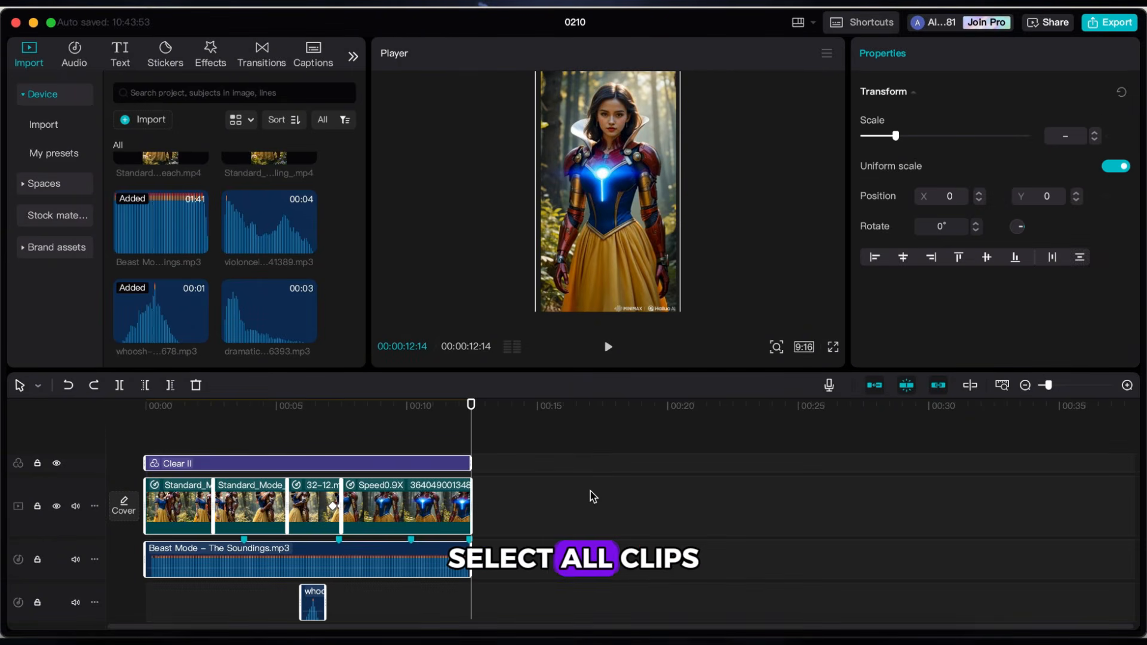
right_click(389, 509)
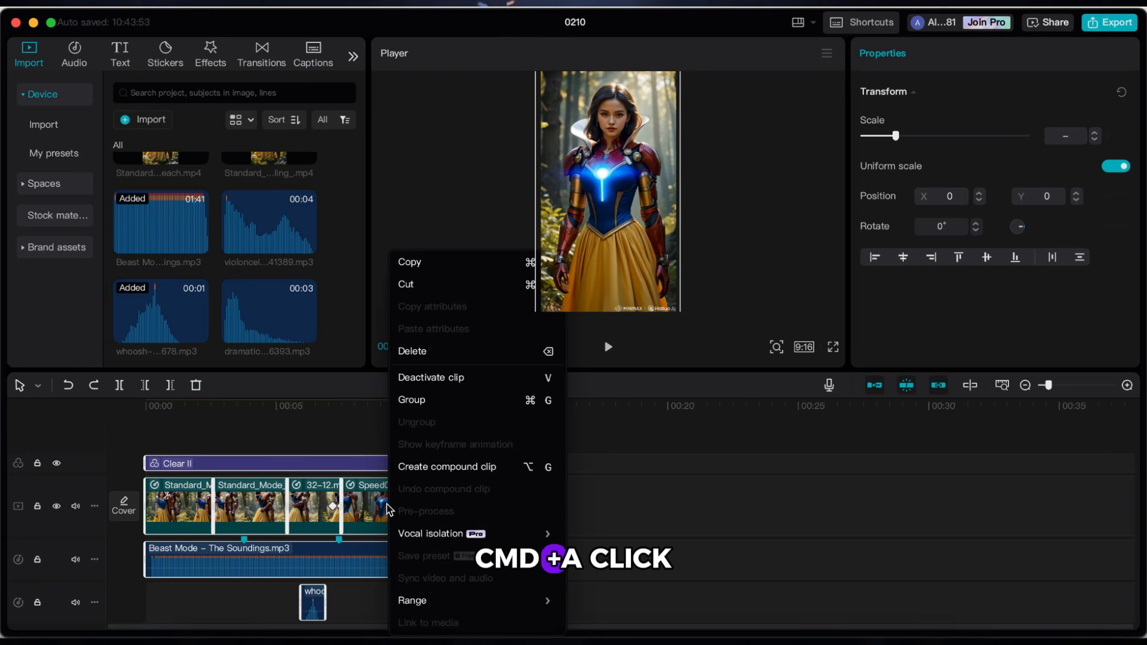
left_click(448, 469)
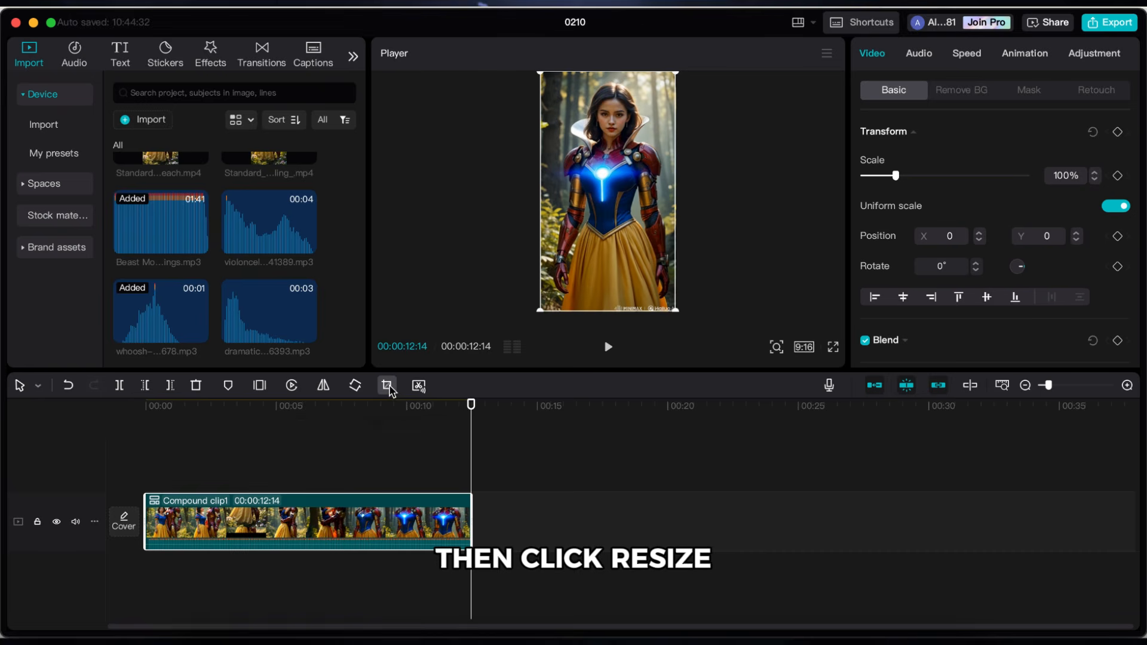
Crop the watermark strip off the compound clip's lower edge and scale the clip to 103% to fill the canvas
left_click(387, 386)
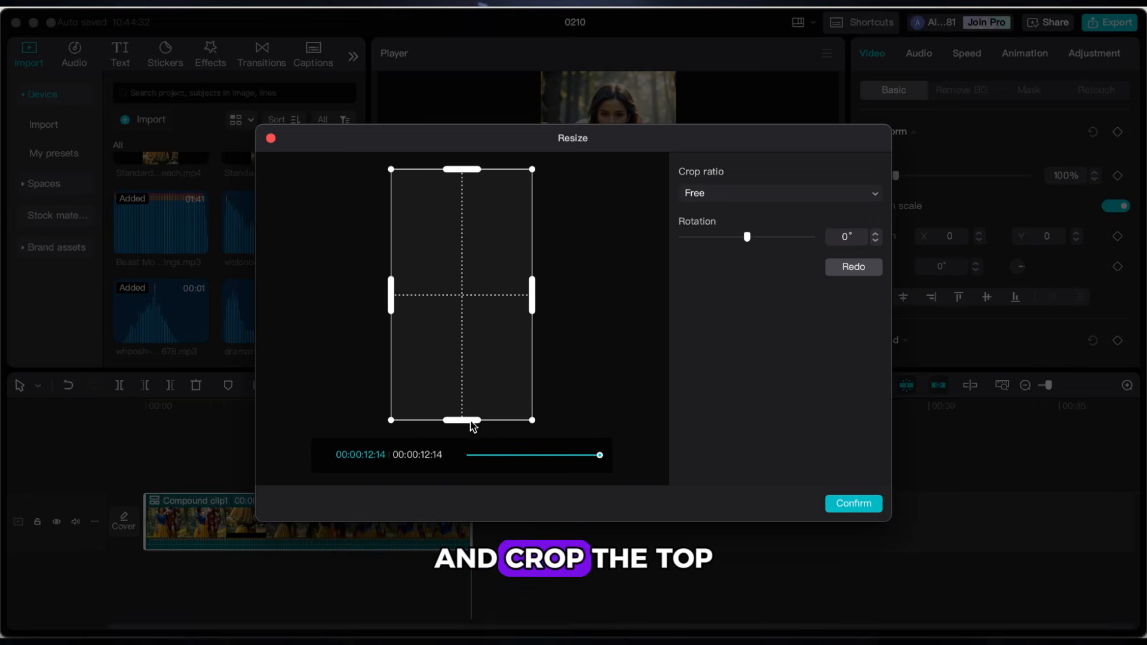
left_click_drag(472, 421, 473, 413)
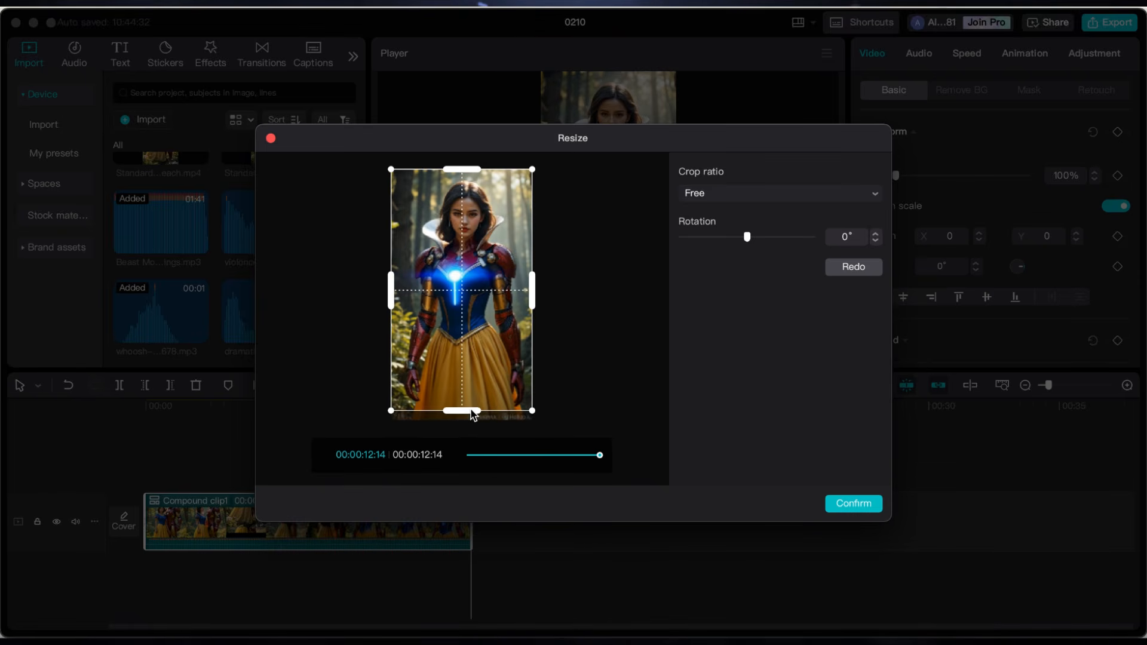
left_click(854, 504)
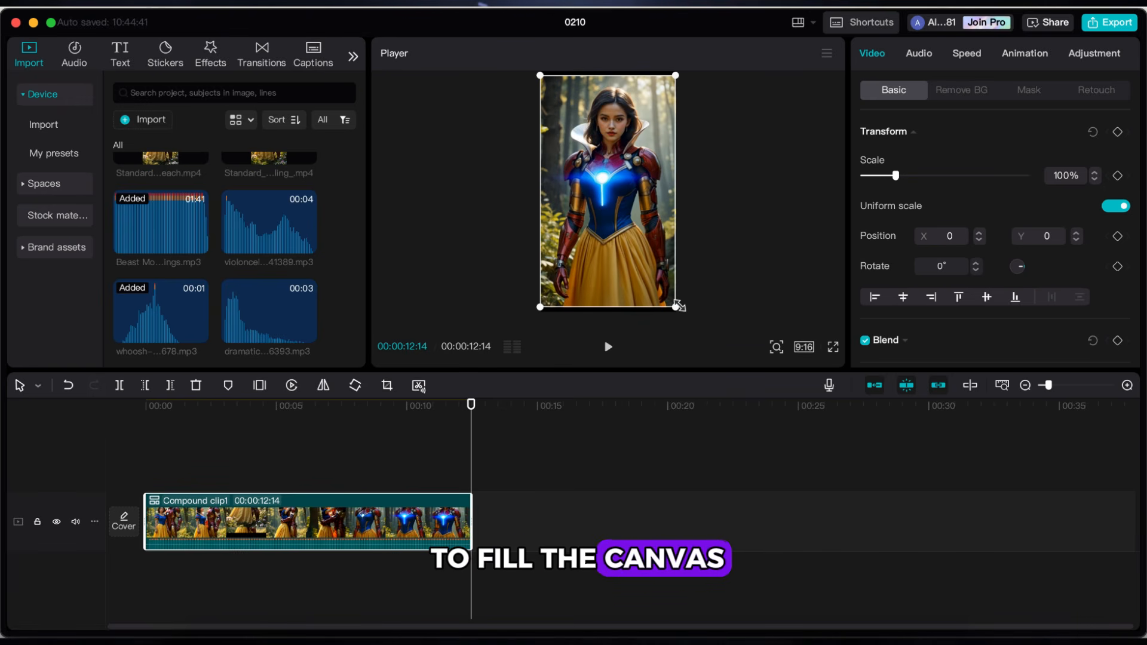
left_click_drag(675, 307, 687, 318)
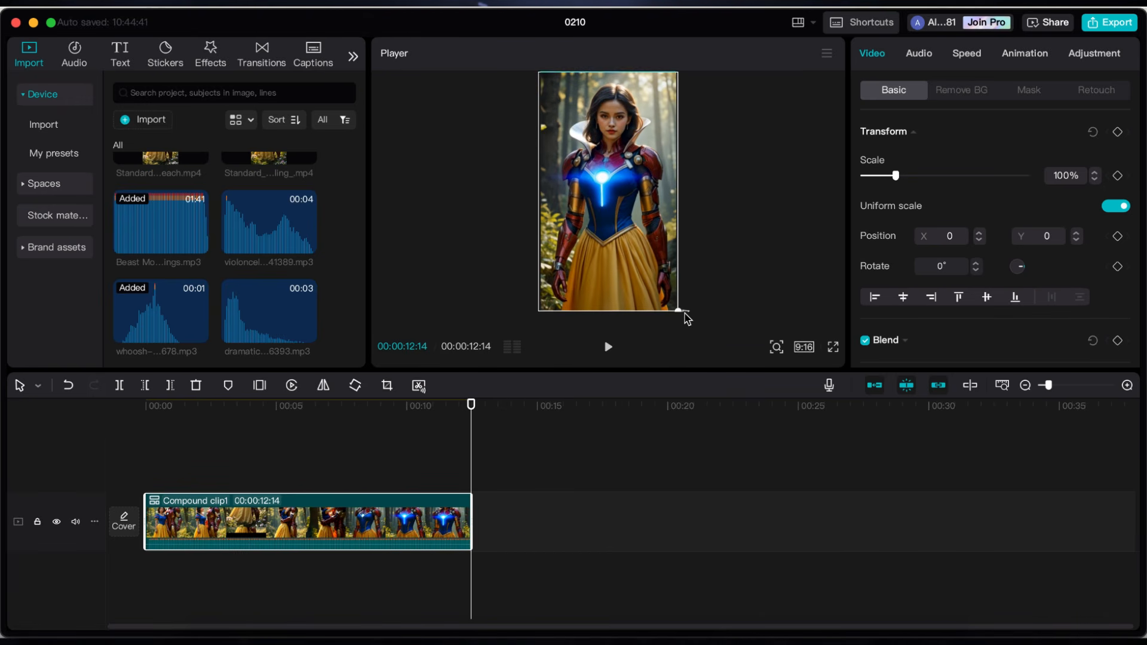
Play the compound clip from the start and export it as a 1080P H.264 mp4 at 30fps
left_click_drag(473, 424, 114, 502)
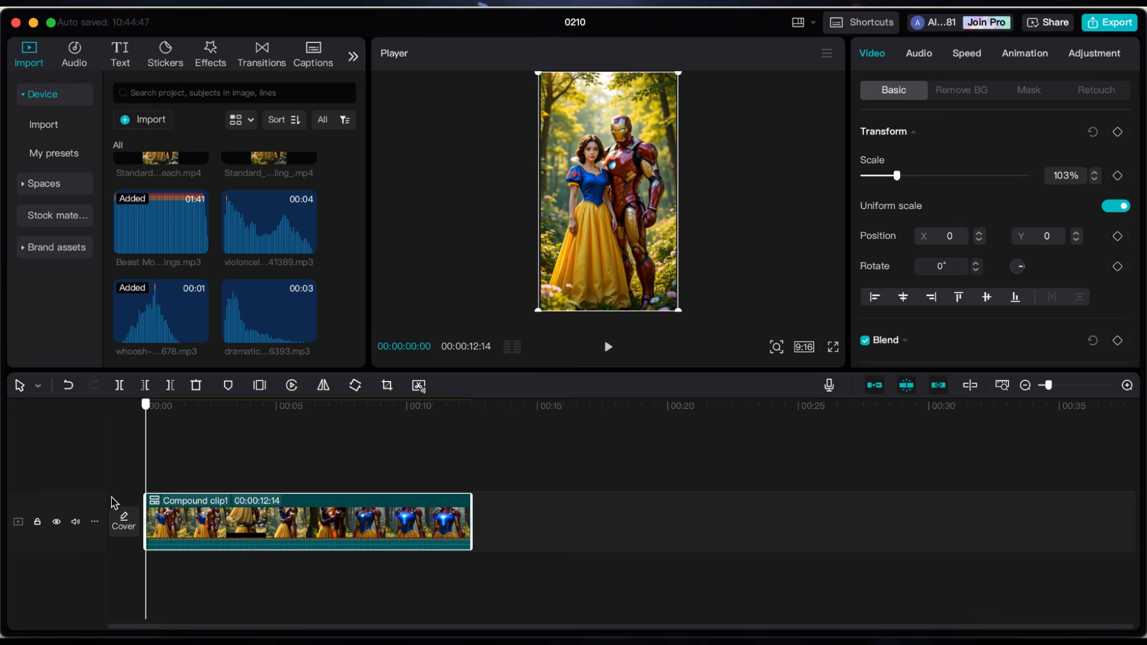
left_click(607, 349)
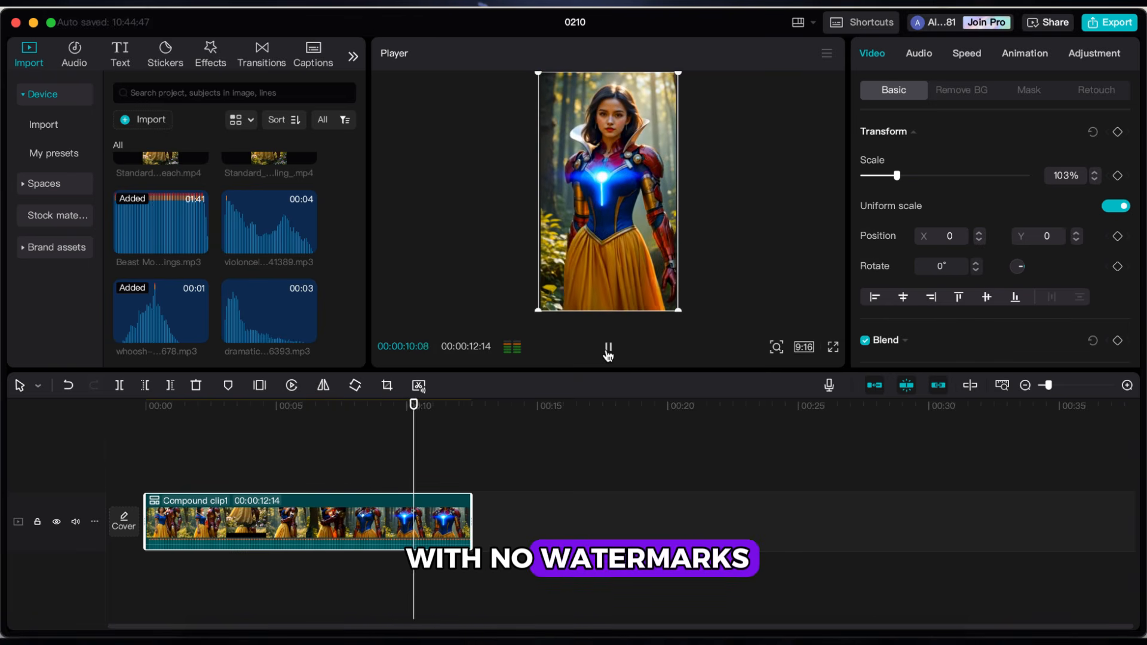
left_click(1107, 23)
left_click(786, 564)
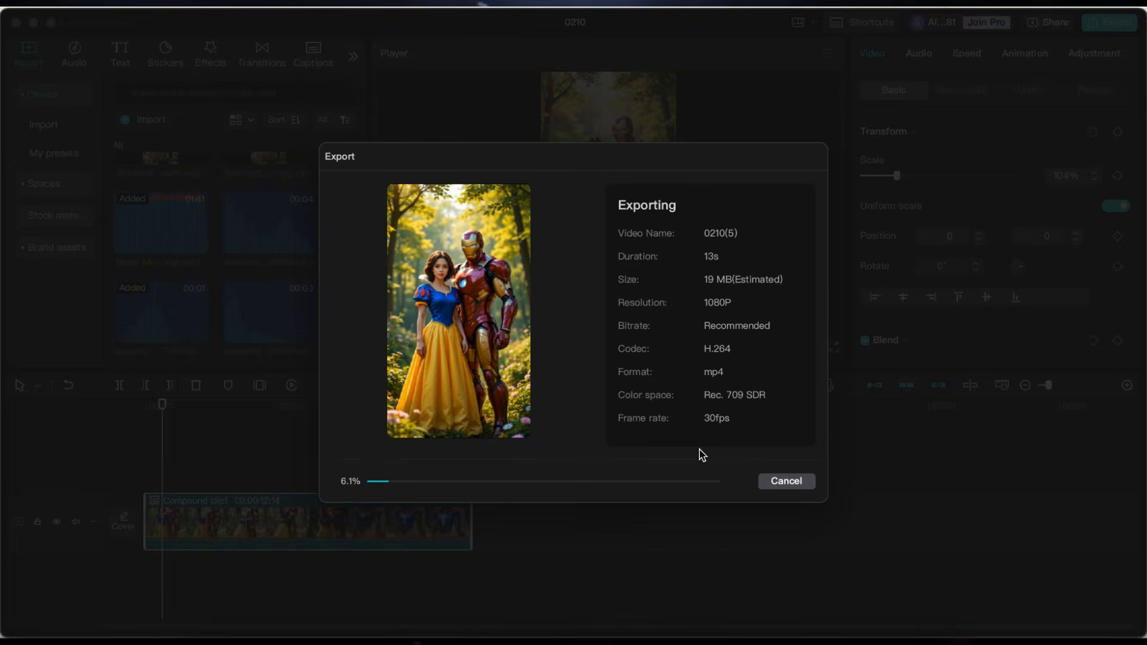